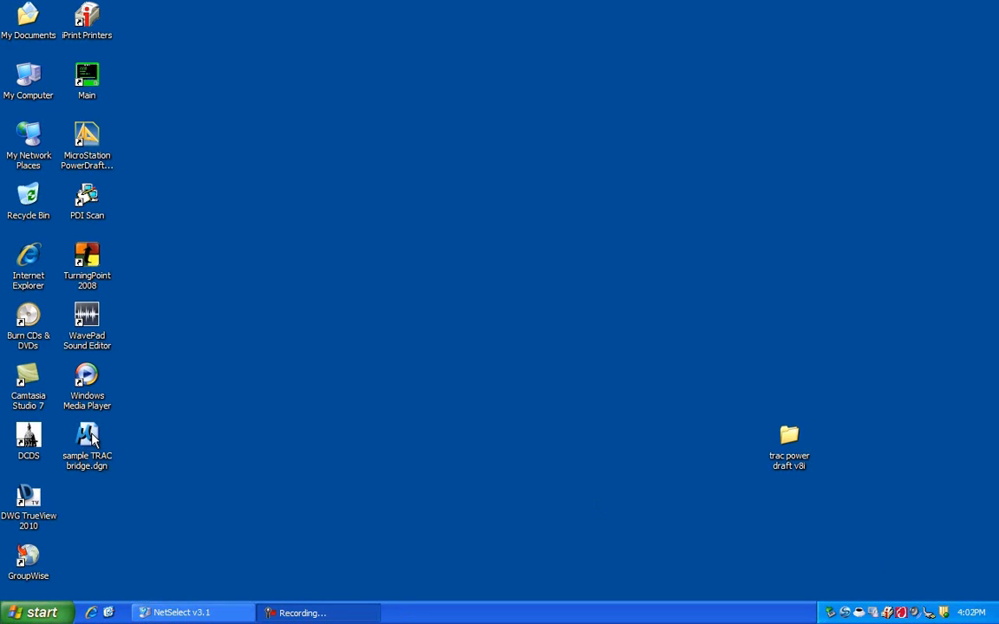
# Open the sample TRAC bridge.dgn drawing and clear the floating Element Selection and Pan View windows from the view
pyautogui.doubleClick(89, 439)
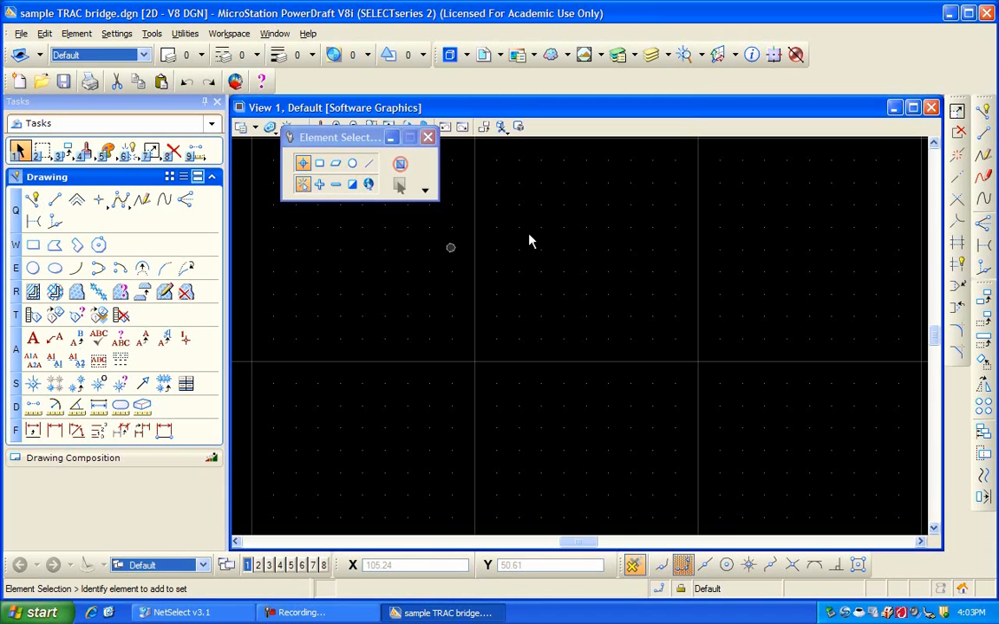
pyautogui.scroll(-5, 557, 294)
pyautogui.scroll(5, 586, 312)
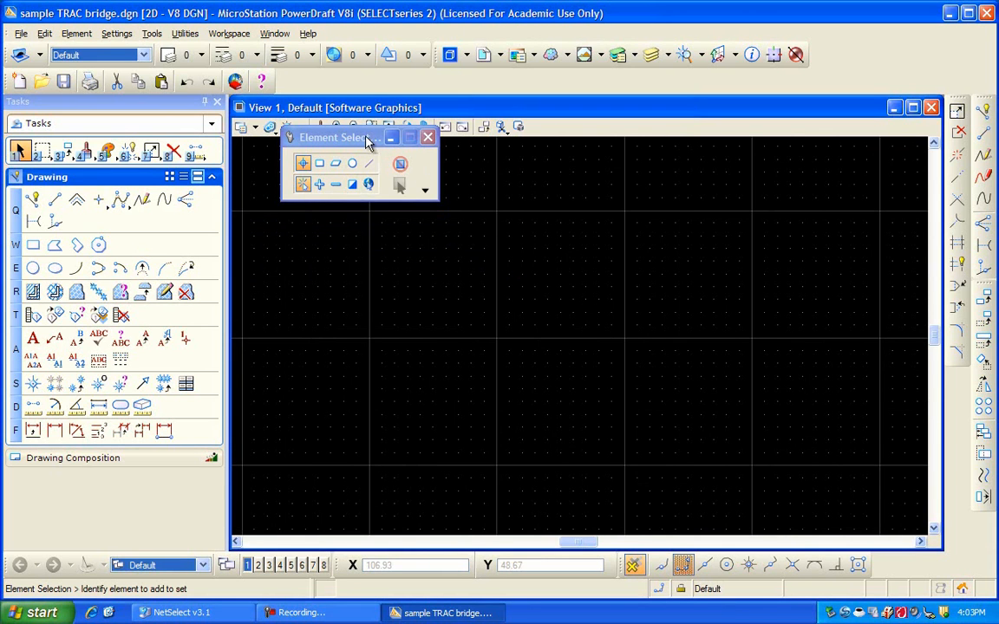
pyautogui.click(422, 127)
pyautogui.click(641, 137)
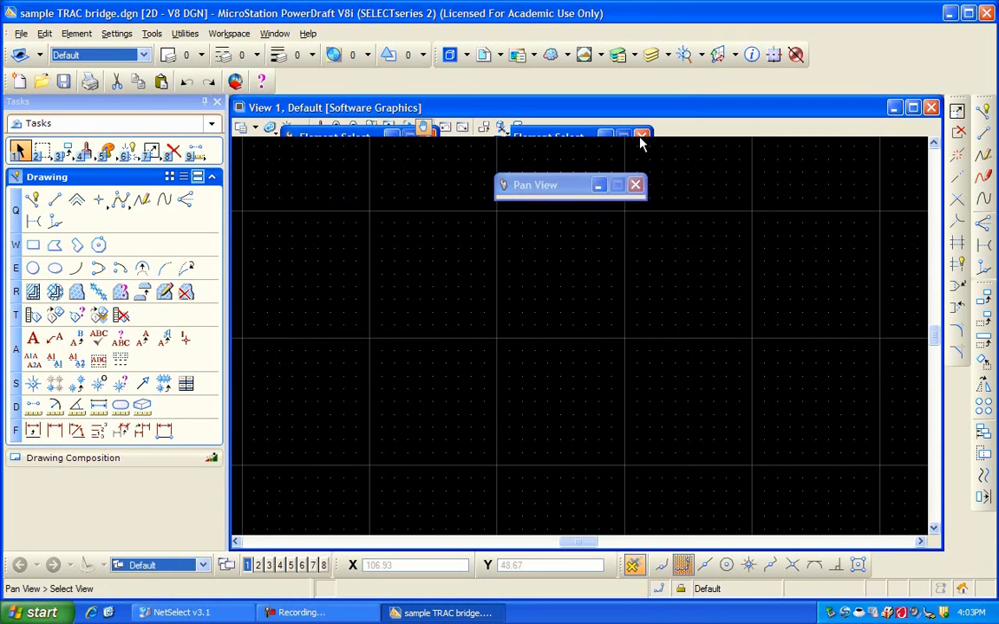
pyautogui.click(637, 185)
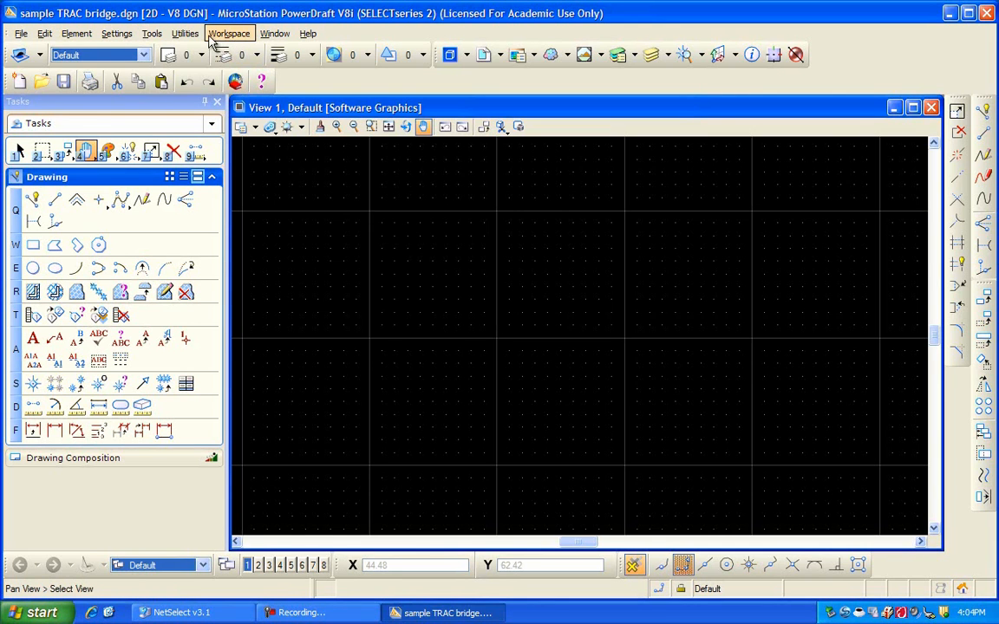
# Set the Grid Master spacing to 1 in the design file's grid settings and accept the change
pyautogui.click(123, 35)
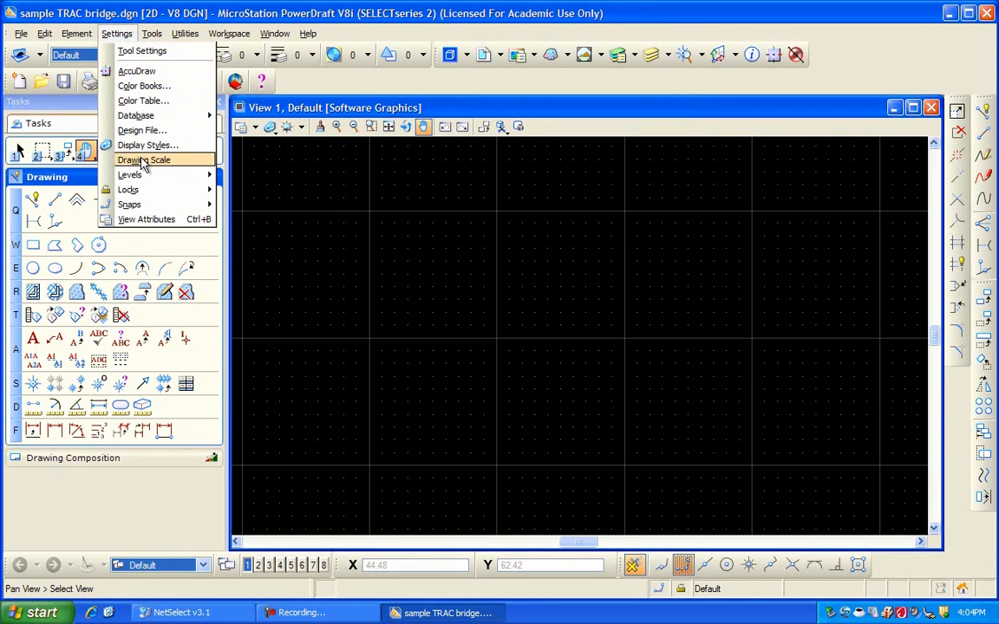
pyautogui.click(156, 131)
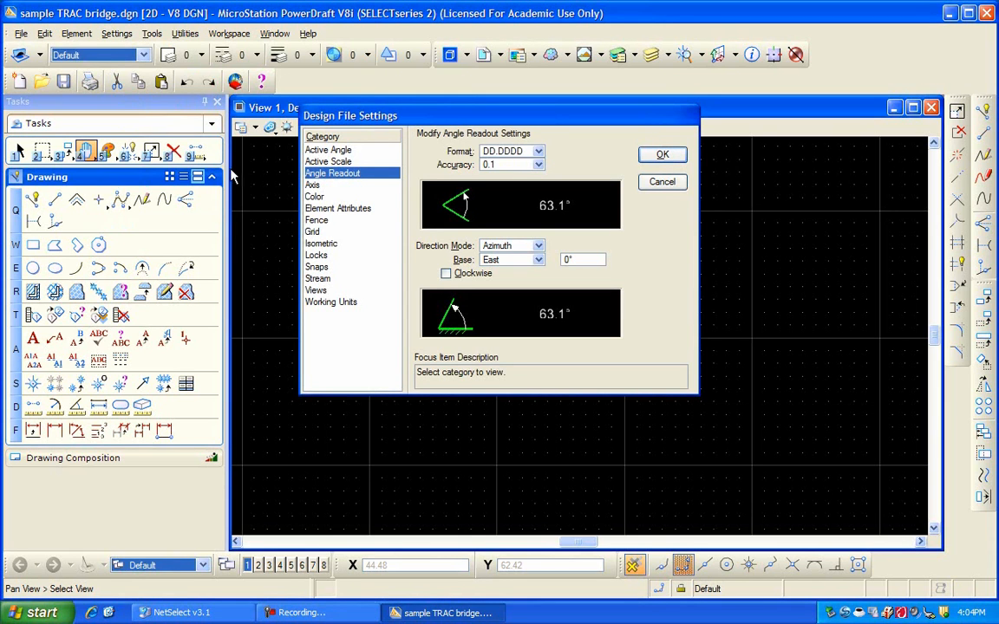
pyautogui.click(318, 234)
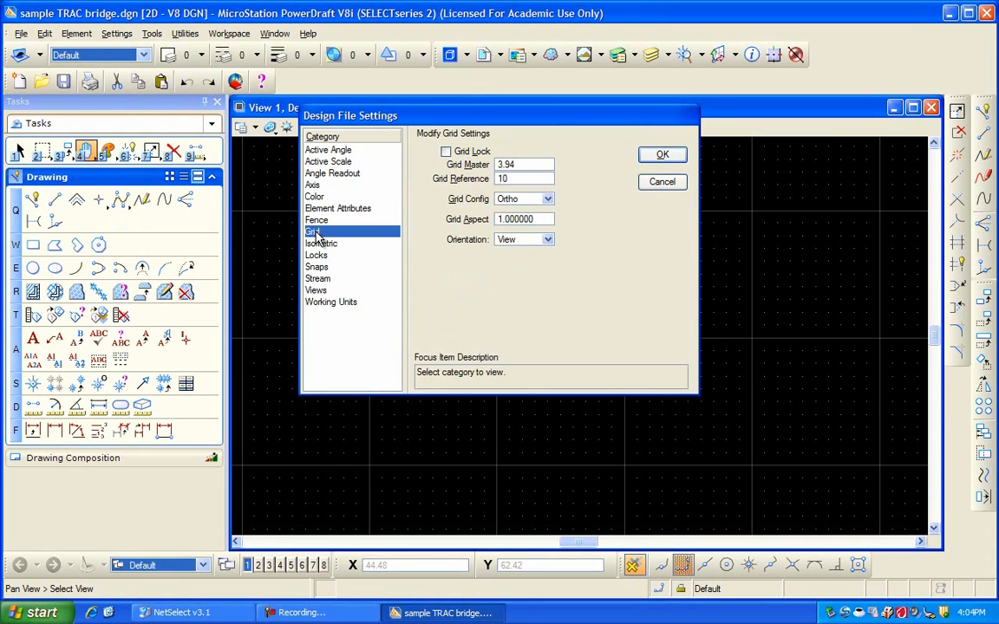
pyautogui.moveTo(522, 171); pyautogui.dragTo(483, 167)
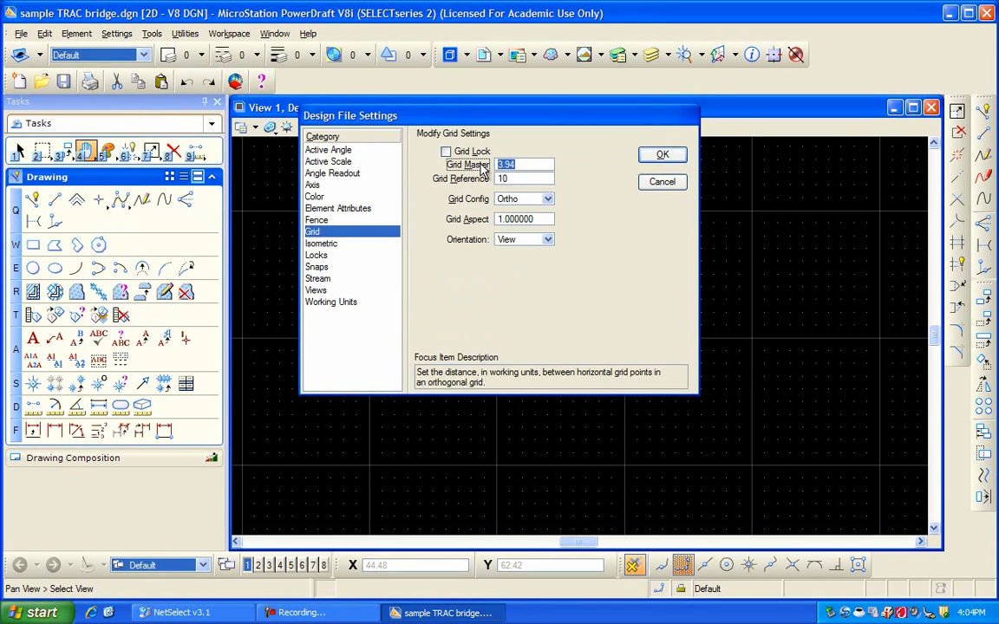
pyautogui.write('1')
pyautogui.press('Return')
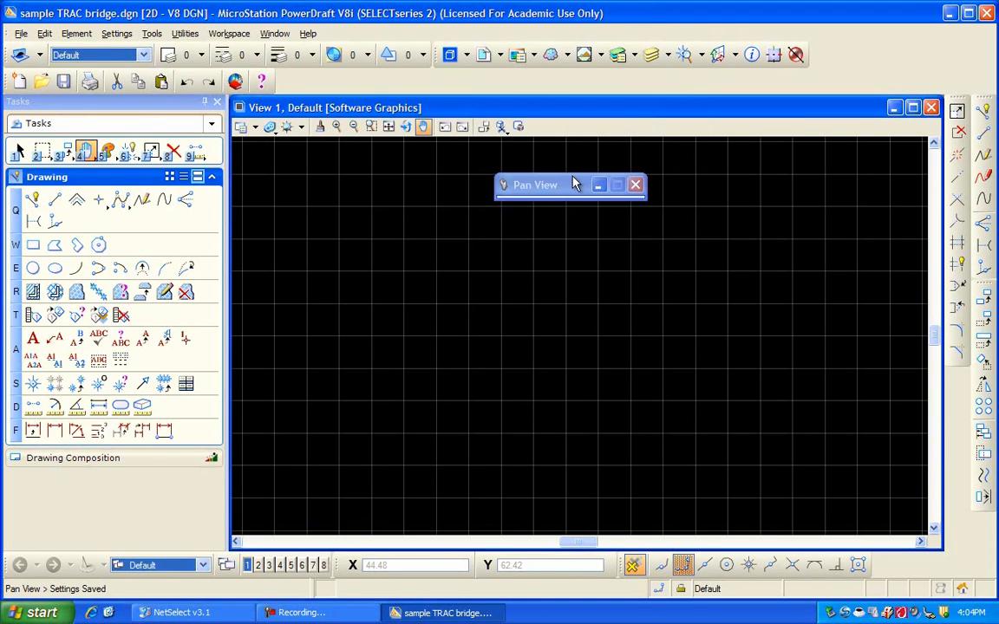
# Move the floating tool settings window above the drawing area, leave Pan View with the grid points showing, and close the window
pyautogui.click(563, 184)
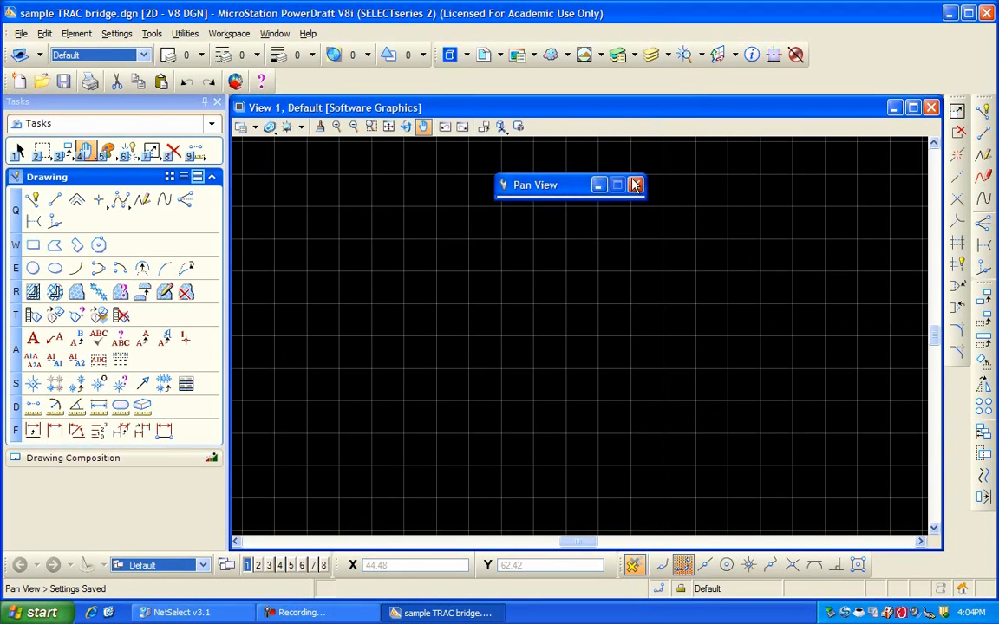
pyautogui.moveTo(563, 184); pyautogui.dragTo(615, 116)
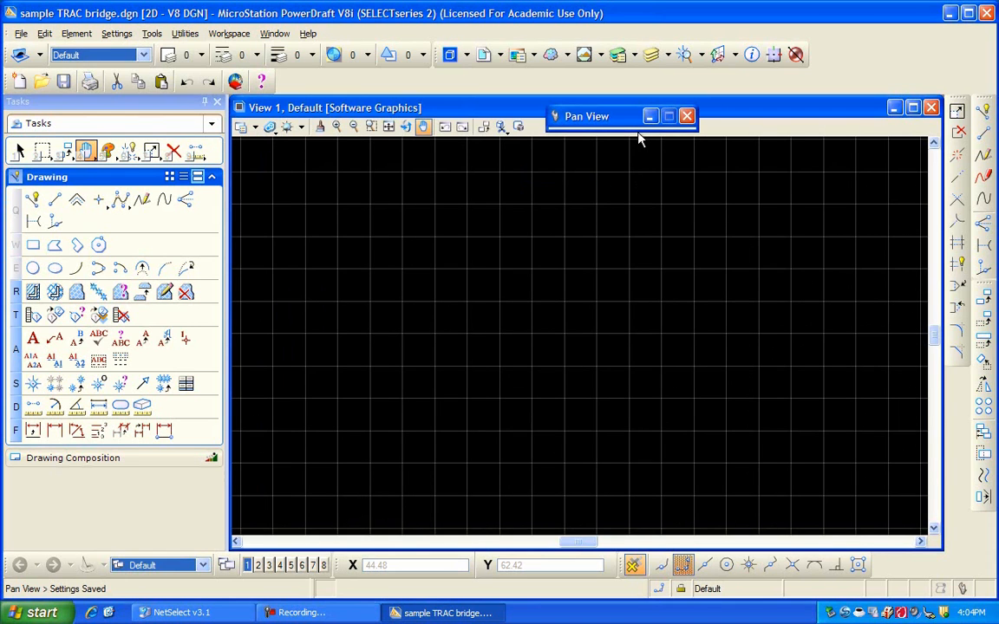
pyautogui.moveTo(509, 216); pyautogui.dragTo(484, 284)
pyautogui.scroll(3, 484, 284)
pyautogui.scroll(2, 485, 283)
pyautogui.scroll(2, 485, 283)
pyautogui.moveTo(484, 284); pyautogui.dragTo(576, 298)
pyautogui.rightClick(576, 298)
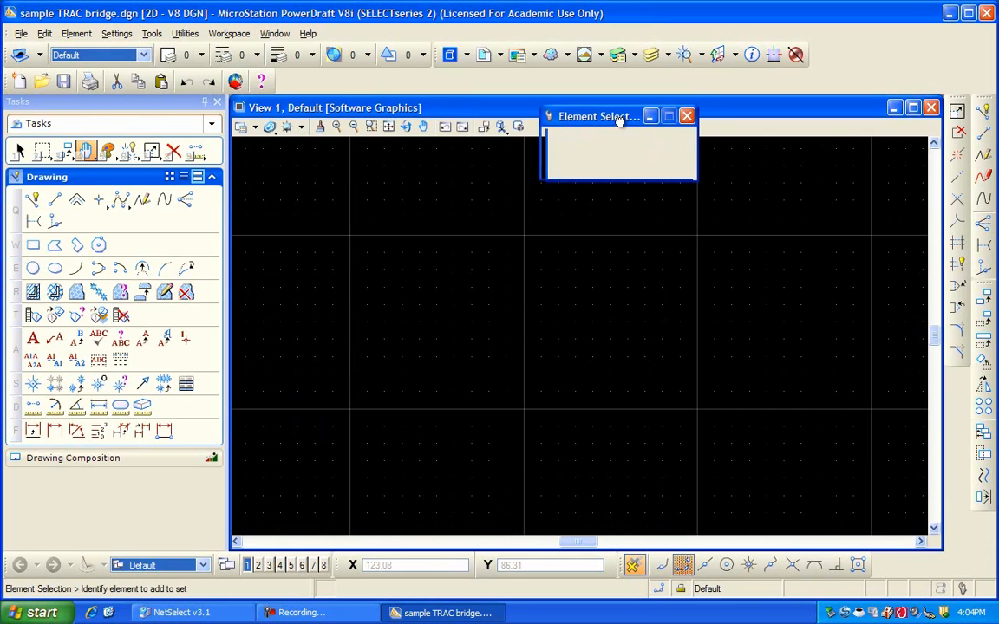
pyautogui.click(687, 116)
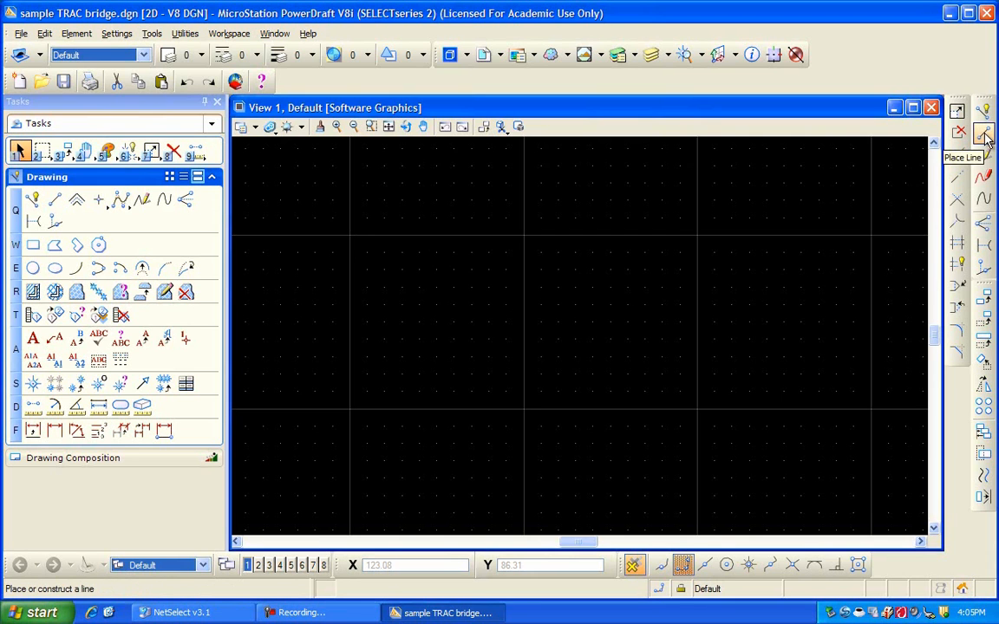
# Place a horizontal line with length 10 and angle 0°, starting at a major grid intersection in the upper part of the view
pyautogui.click(55, 203)
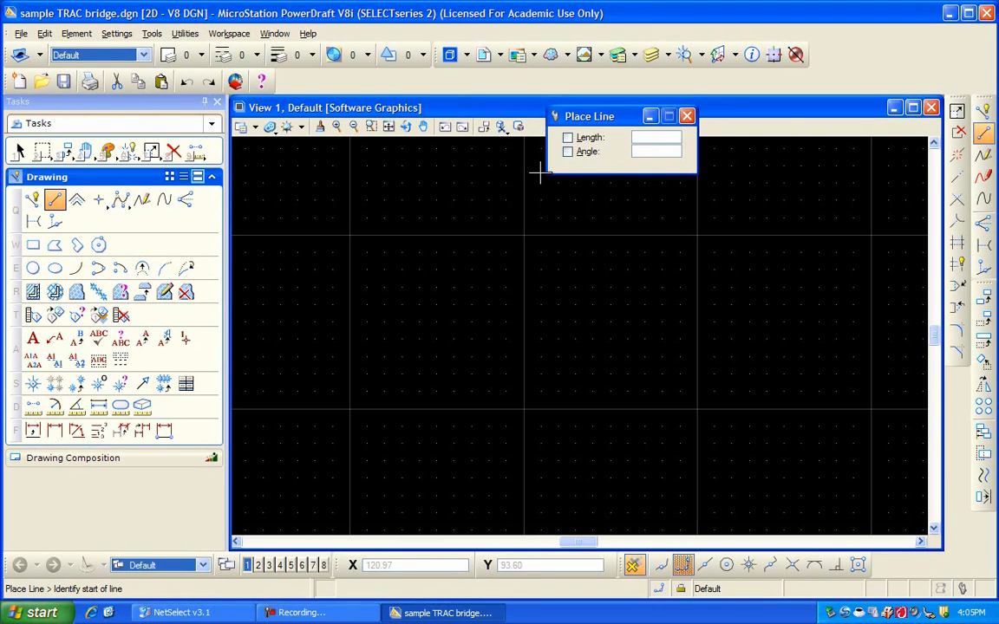
pyautogui.click(568, 138)
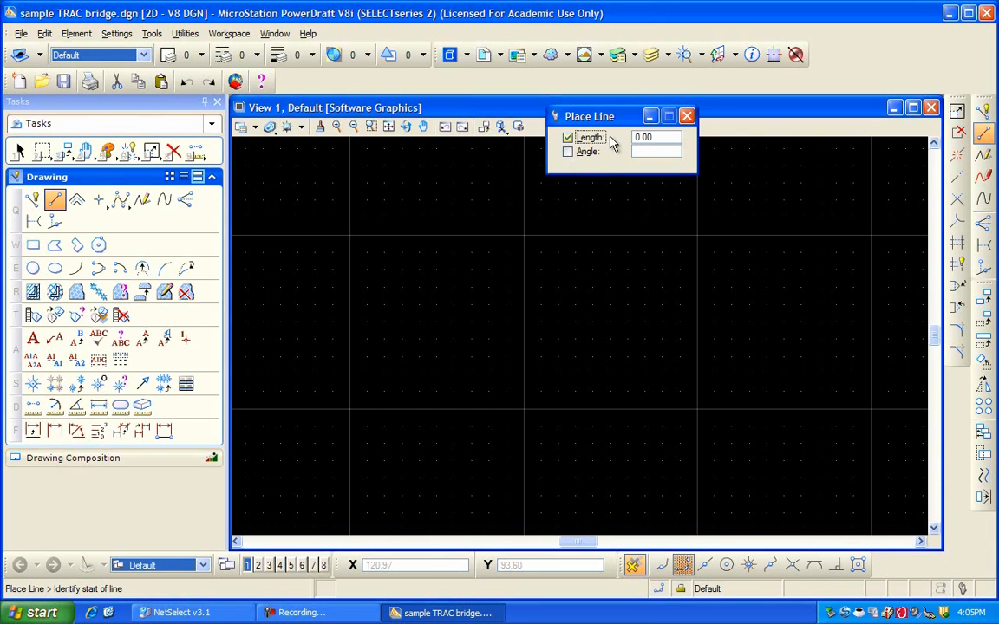
pyautogui.click(657, 140)
pyautogui.write('1')
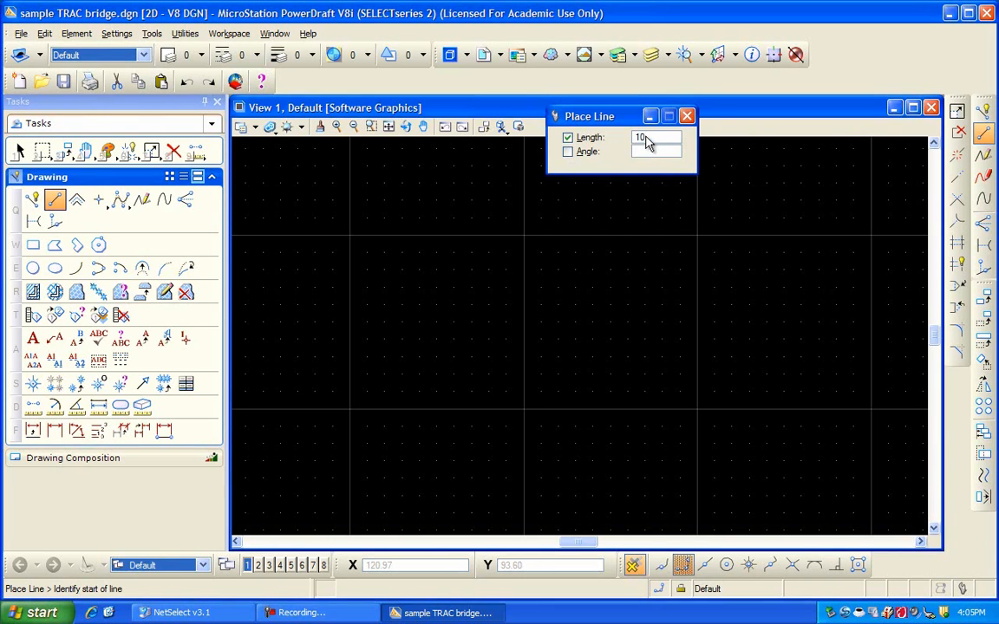
pyautogui.write('0')
pyautogui.press('Return')
pyautogui.click(569, 153)
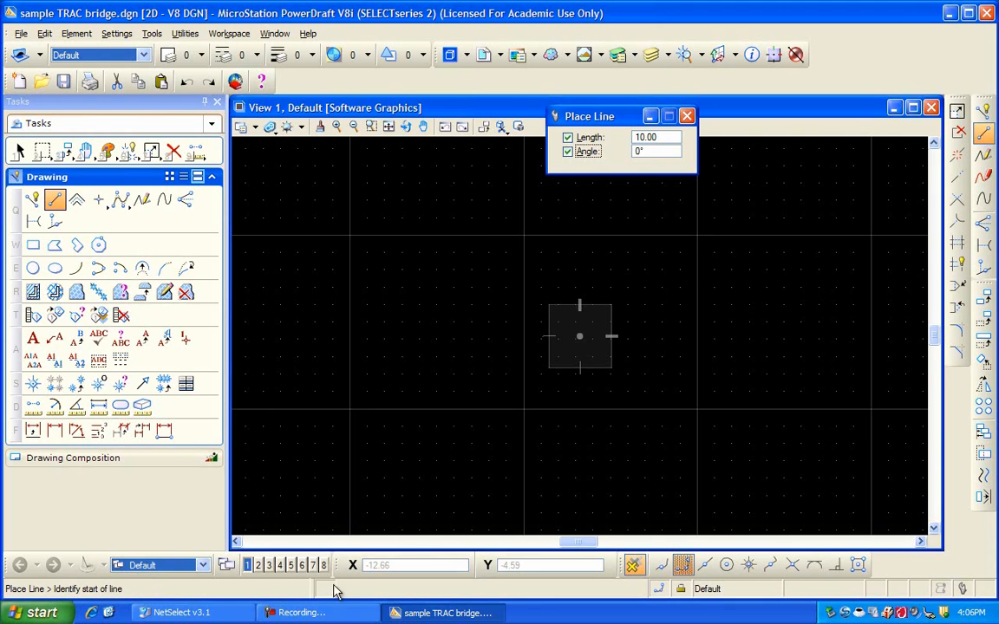
pyautogui.click(351, 234)
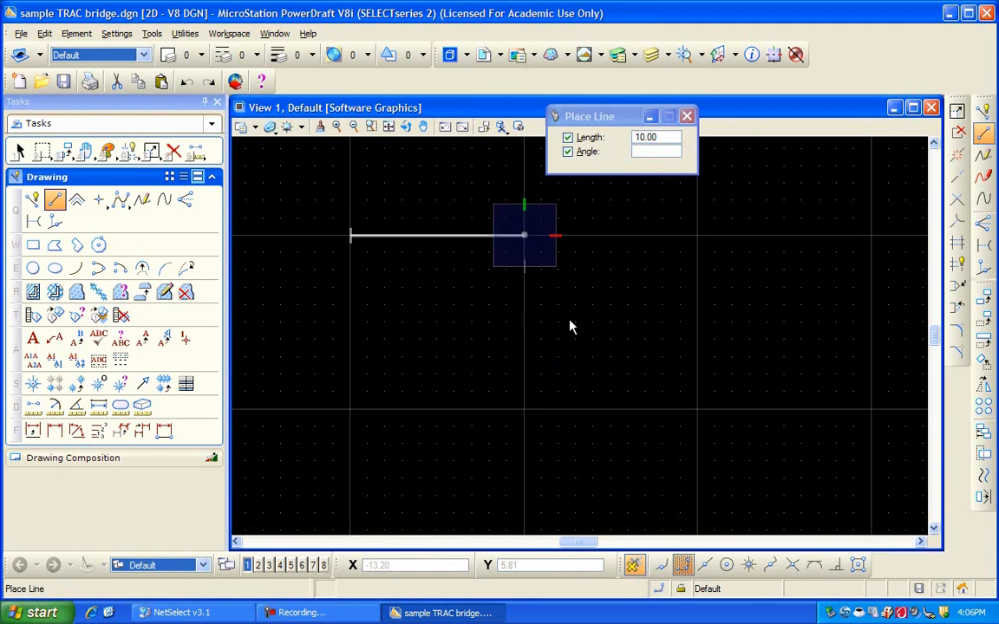
pyautogui.press('Escape')
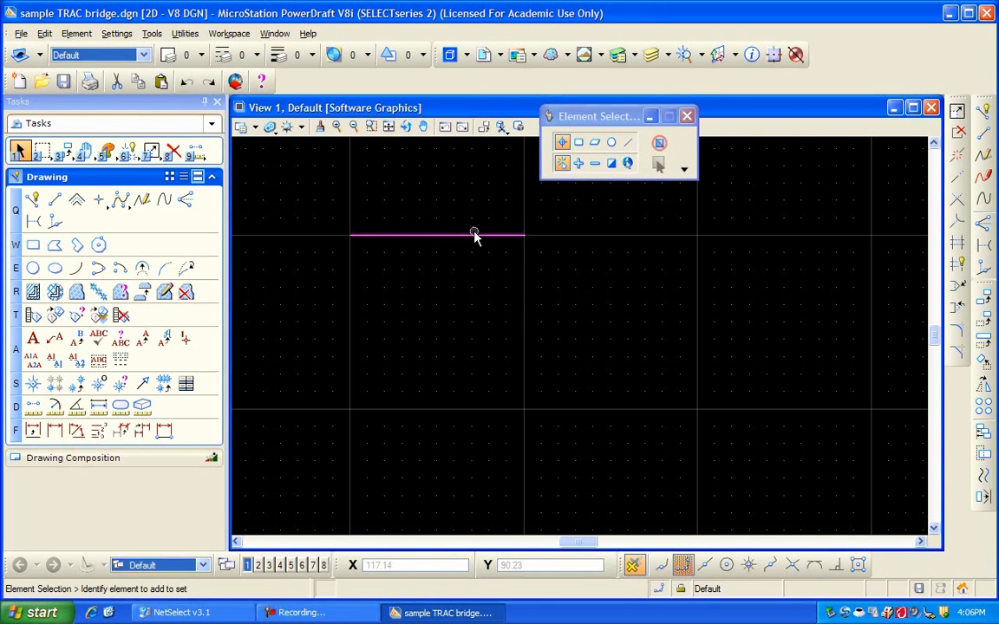
# Measure the length of the horizontal line and close the measurement window
pyautogui.click(97, 411)
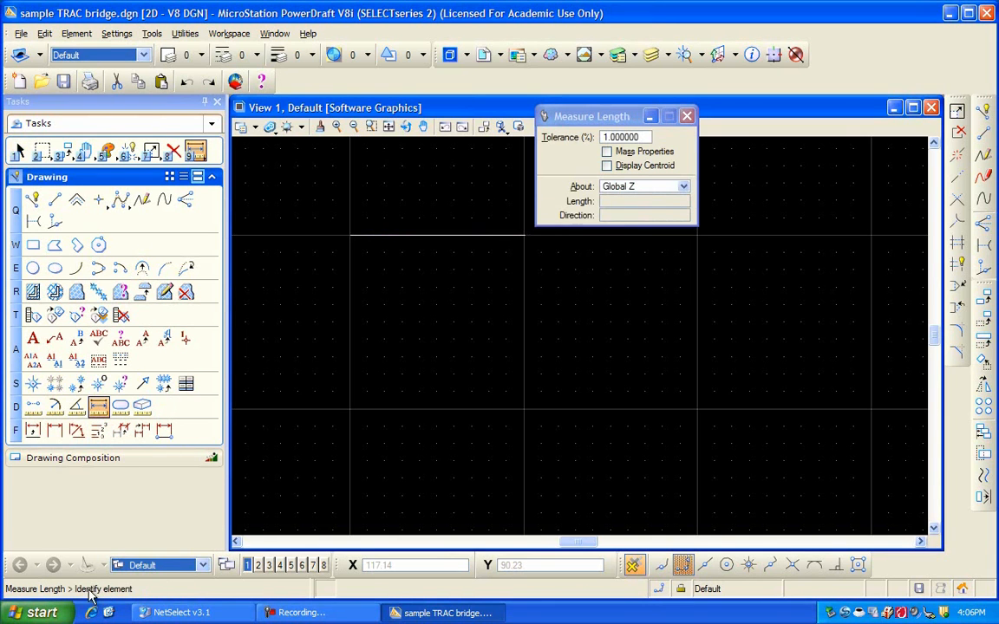
pyautogui.middleClick(420, 243)
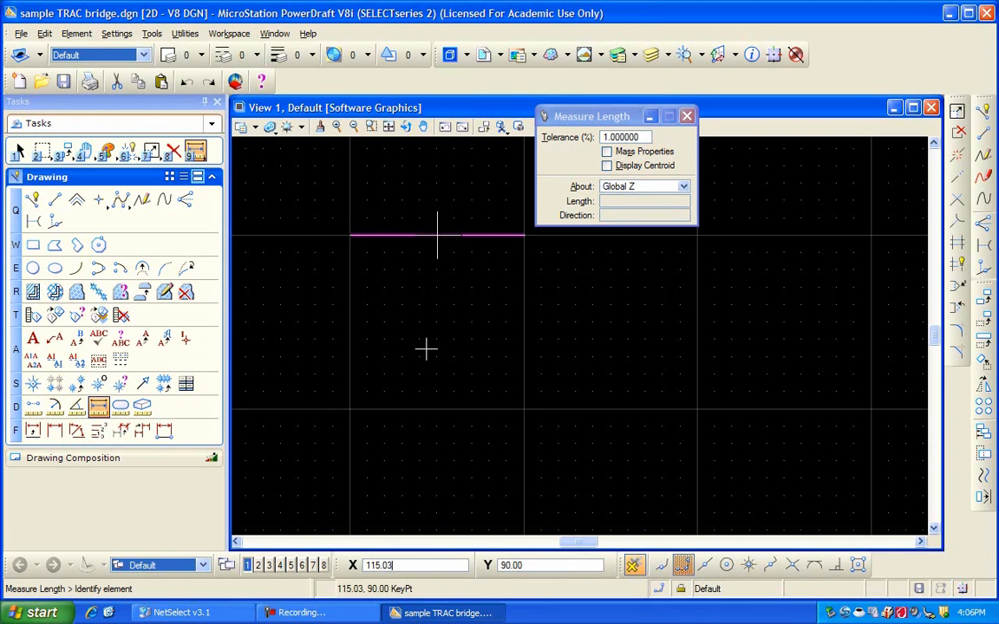
pyautogui.click(428, 243)
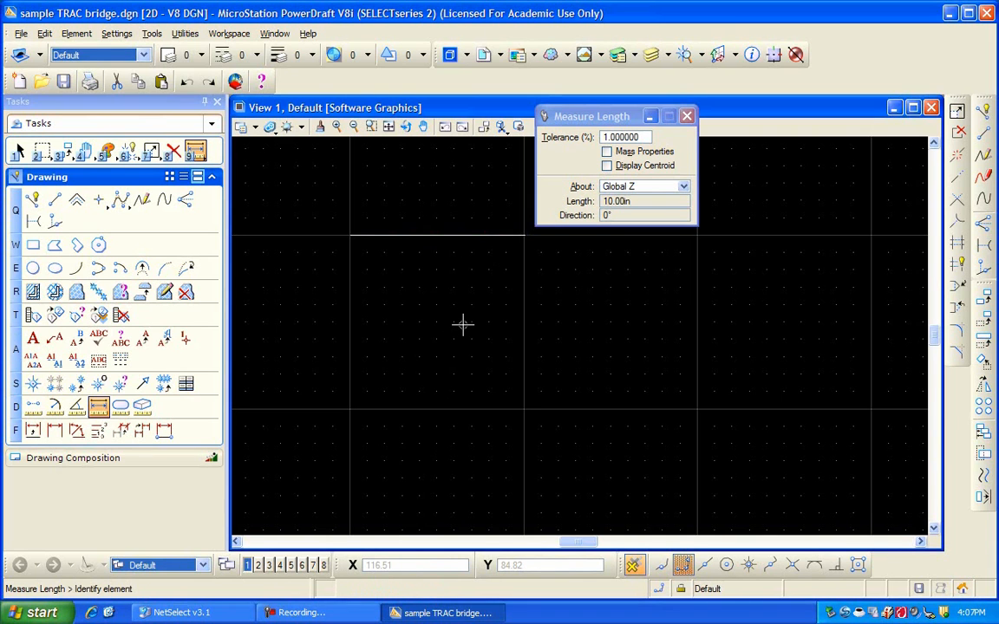
pyautogui.click(688, 118)
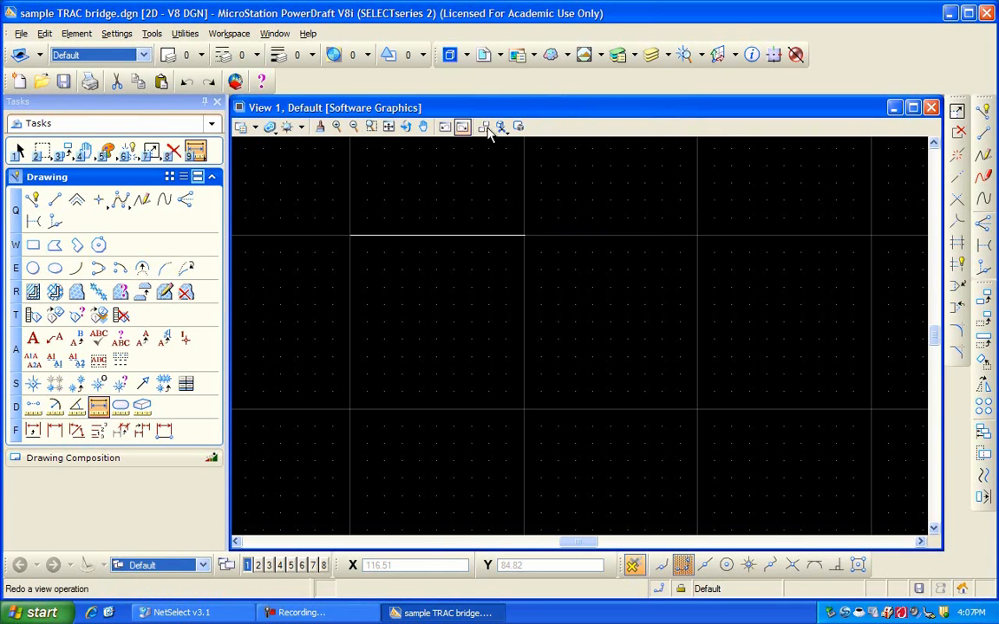
# Zoom out repeatedly at a ratio of 2.00 until the horizontal line shrinks to a tiny dot
pyautogui.click(354, 128)
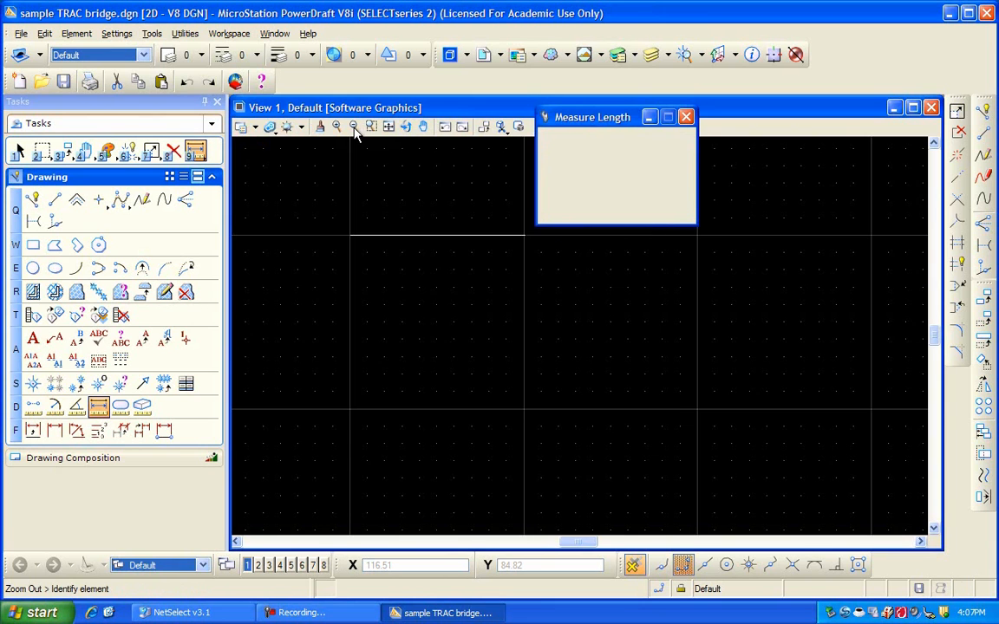
pyautogui.click(354, 133)
pyautogui.click(354, 132)
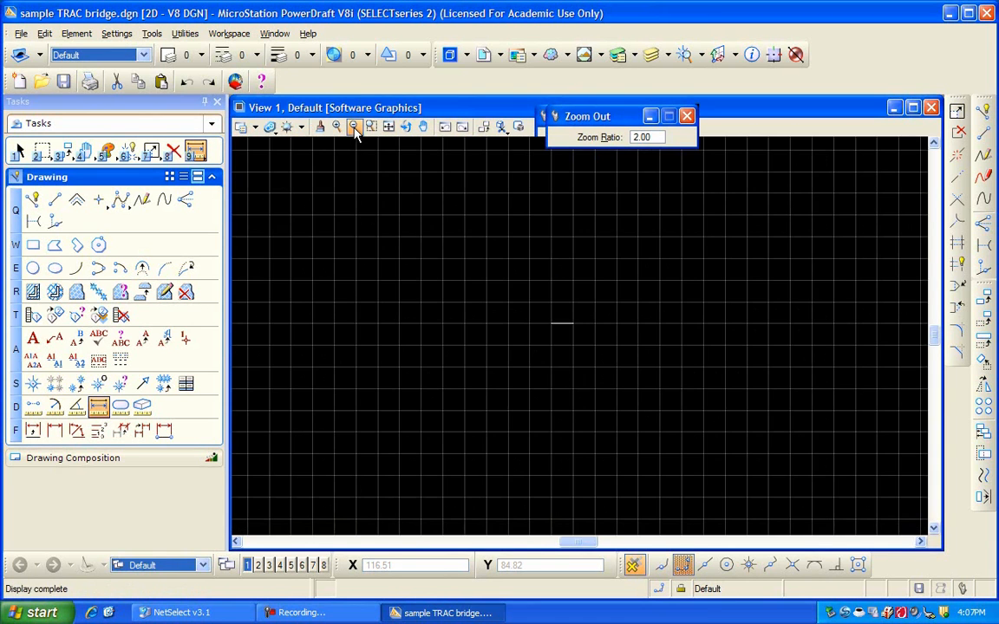
pyautogui.click(355, 133)
pyautogui.click(354, 133)
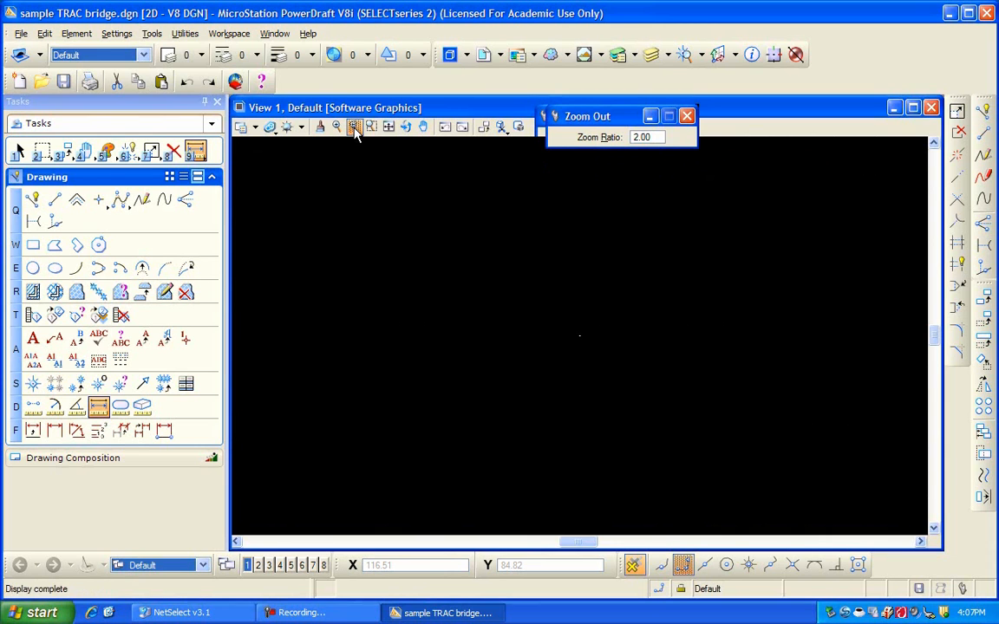
pyautogui.click(584, 350)
pyautogui.click(355, 129)
pyautogui.click(460, 289)
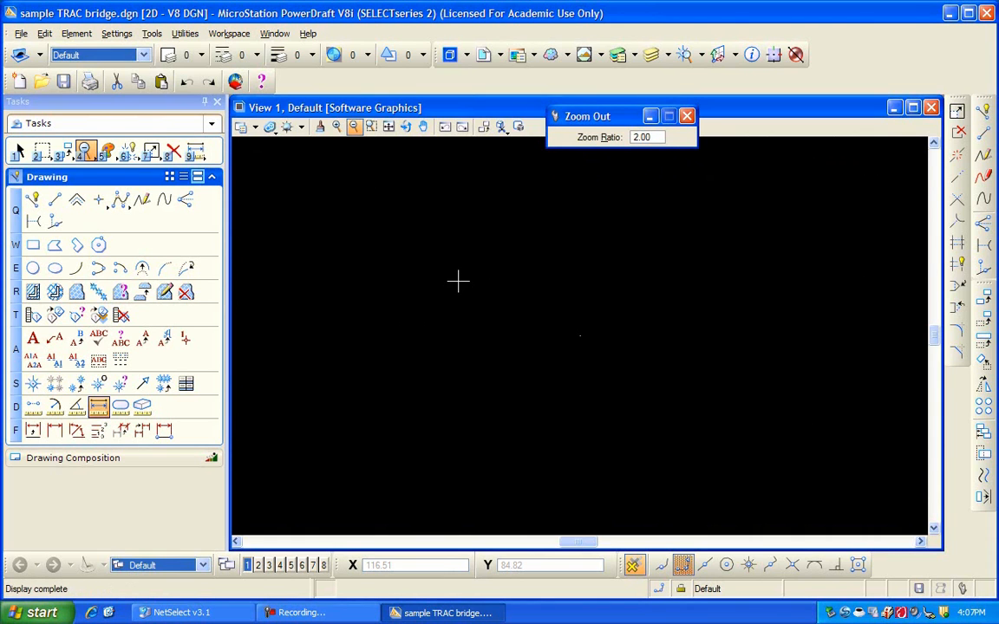
pyautogui.moveTo(622, 112); pyautogui.dragTo(641, 84)
# Turn off the length and angle constraints and place a freehand sloping line about 6.29 million inches long at about 16°
pyautogui.click(982, 131)
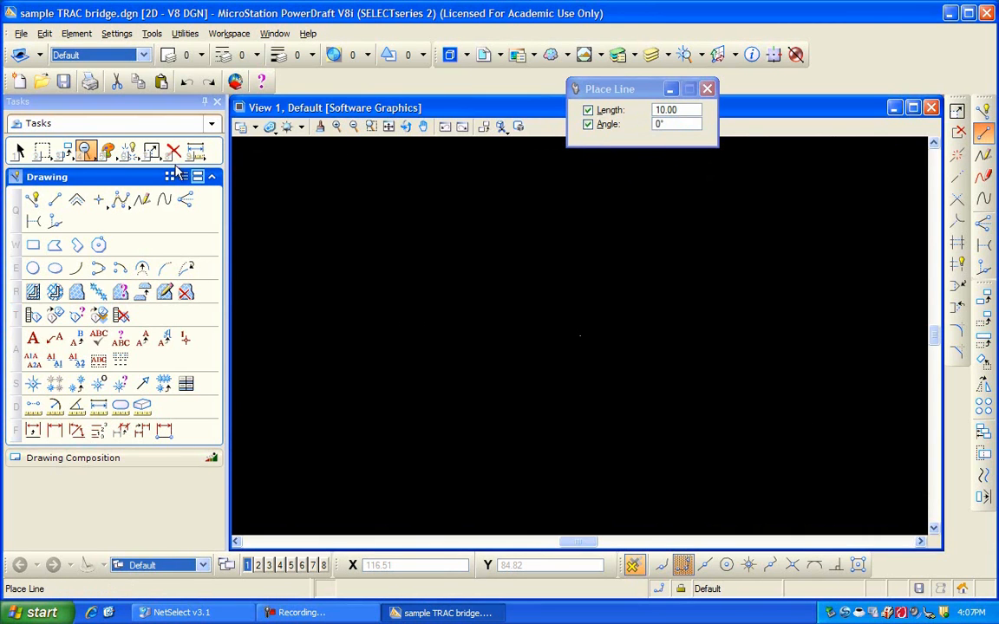
pyautogui.click(588, 111)
pyautogui.click(587, 111)
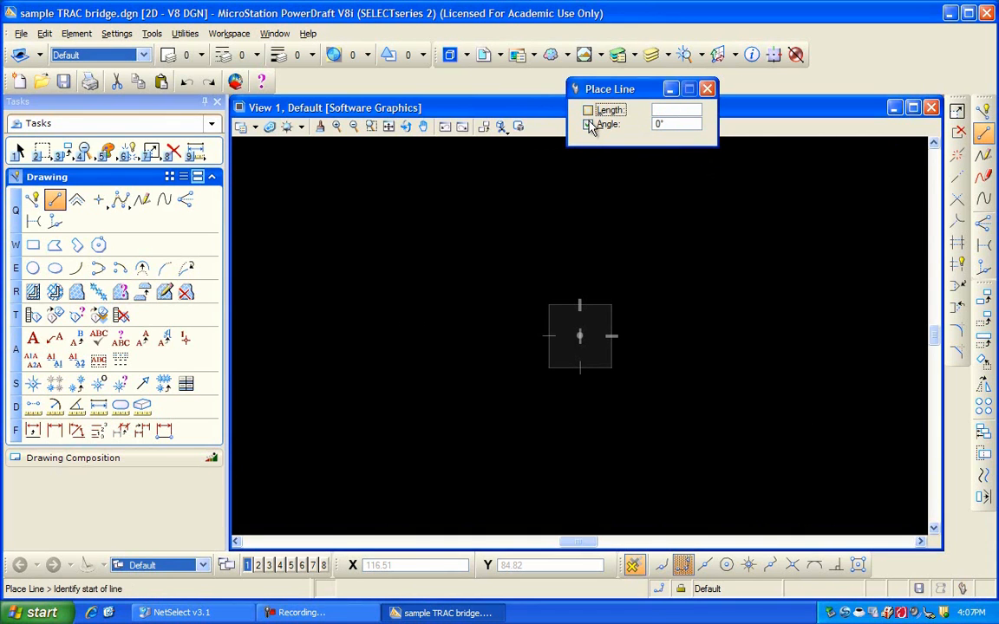
pyautogui.click(587, 125)
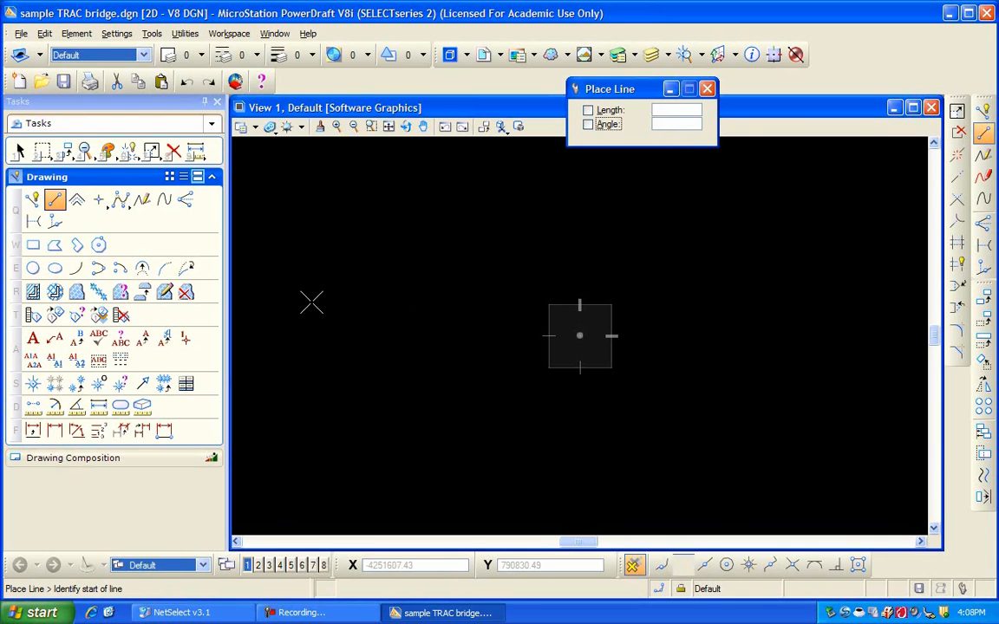
pyautogui.click(271, 300)
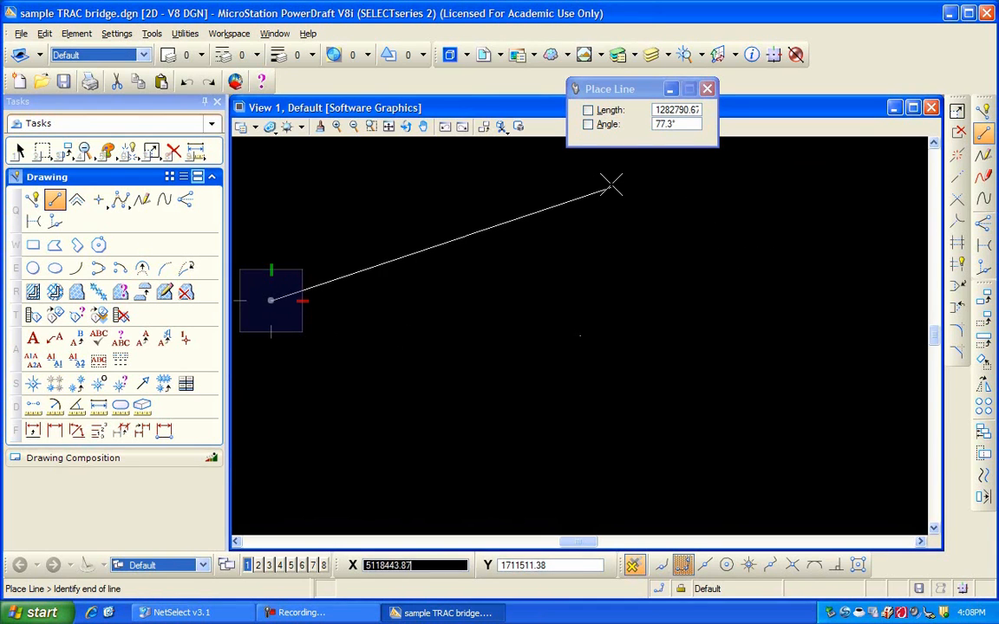
pyautogui.rightClick(659, 185)
pyautogui.click(672, 187)
pyautogui.rightClick(854, 221)
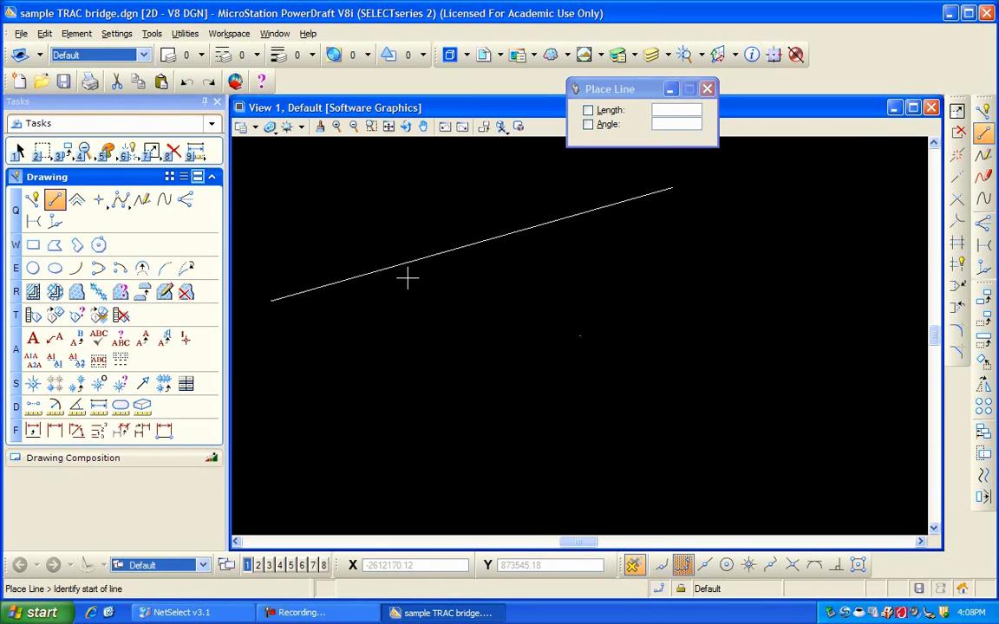
# Measure the length of the long sloping line and close the measurement window
pyautogui.click(99, 407)
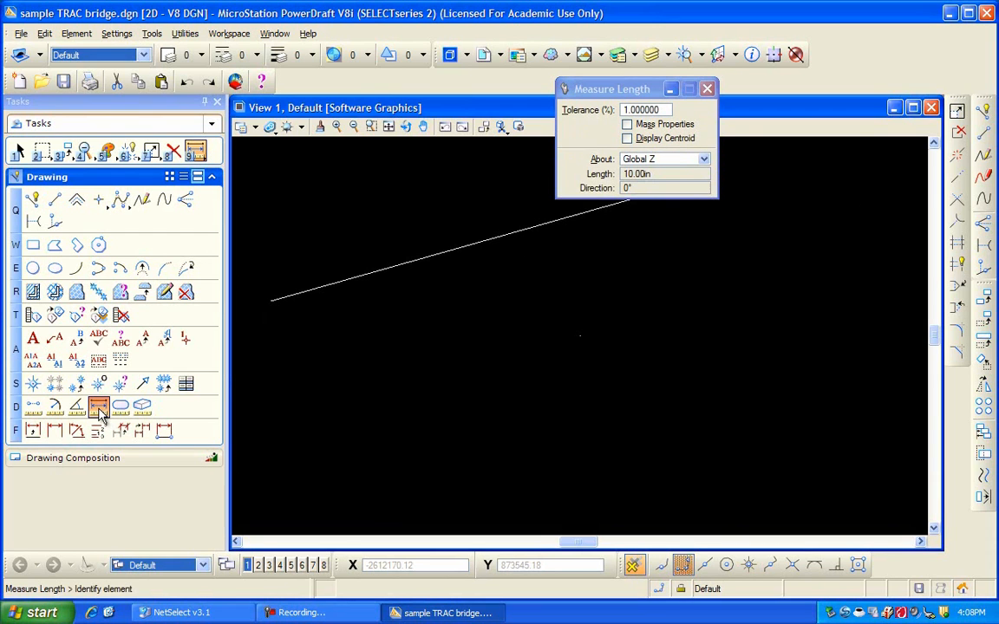
pyautogui.click(391, 269)
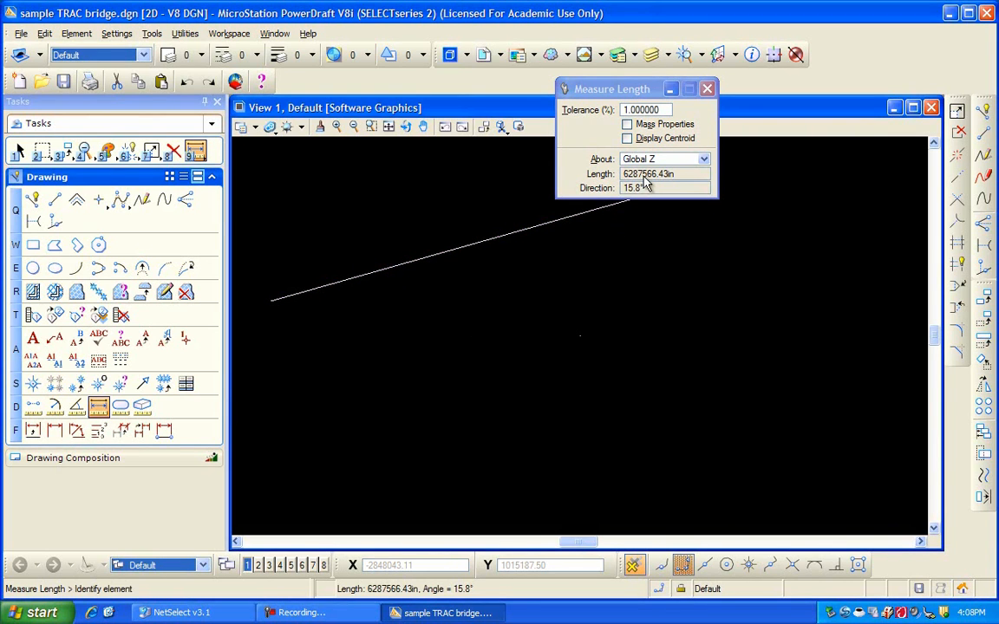
pyautogui.click(707, 90)
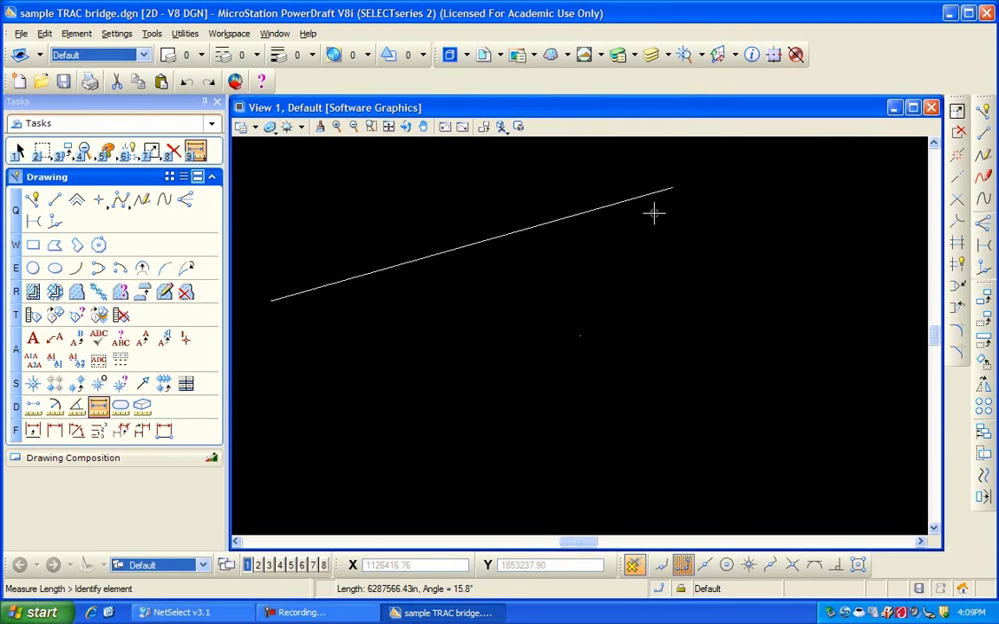
# Delete the long sloping line from the drawing and return to element selection
pyautogui.click(355, 128)
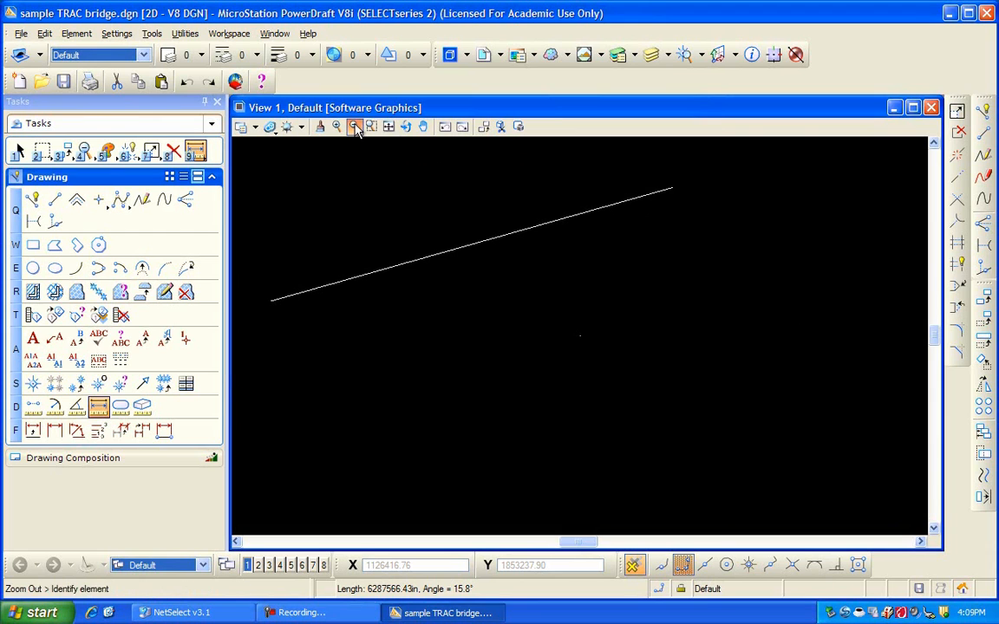
pyautogui.click(354, 128)
pyautogui.click(355, 129)
pyautogui.click(354, 129)
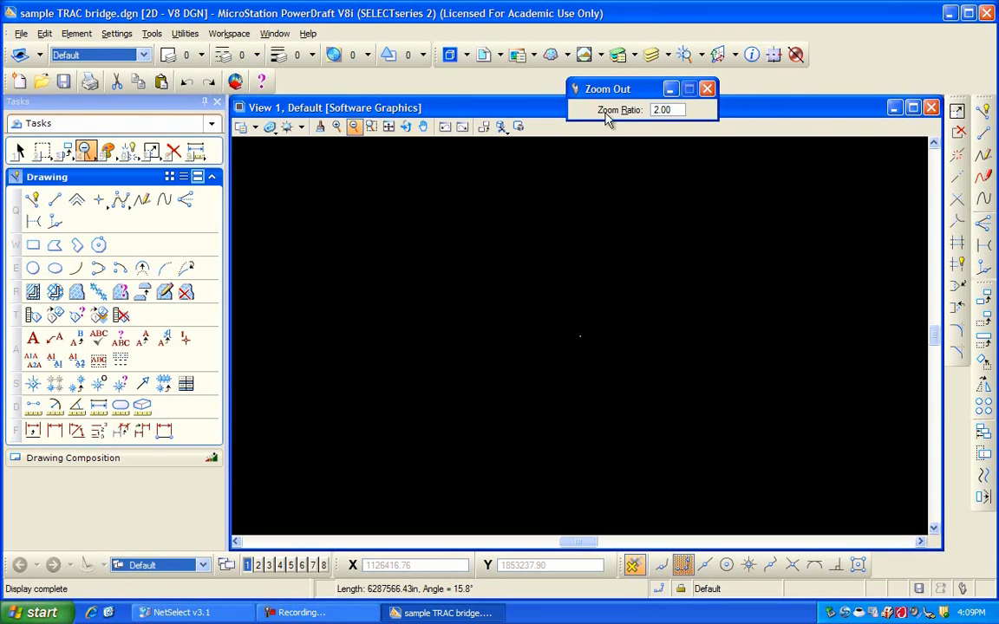
pyautogui.click(391, 136)
pyautogui.click(389, 128)
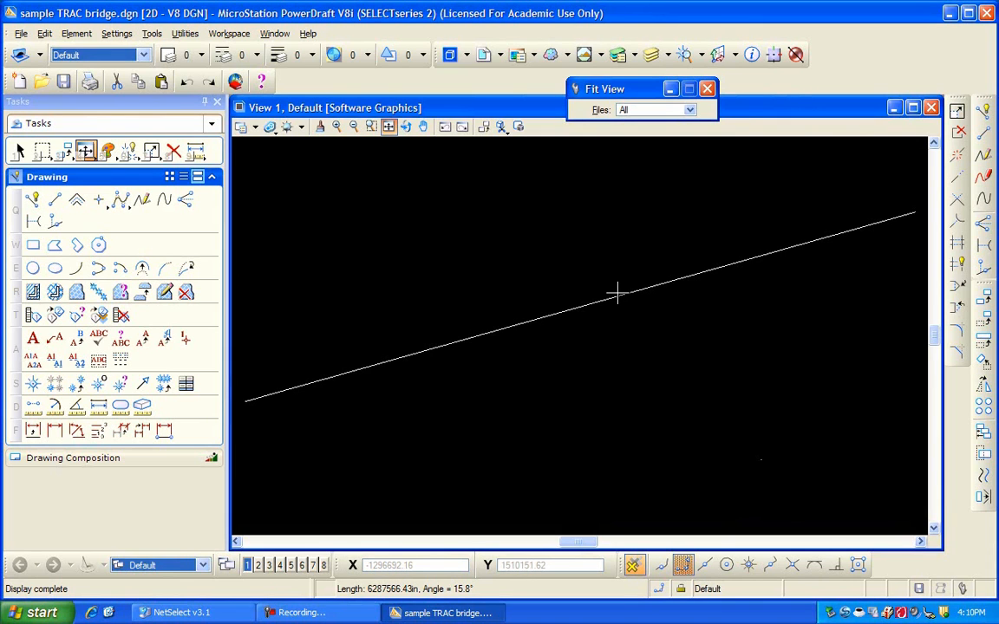
pyautogui.click(172, 151)
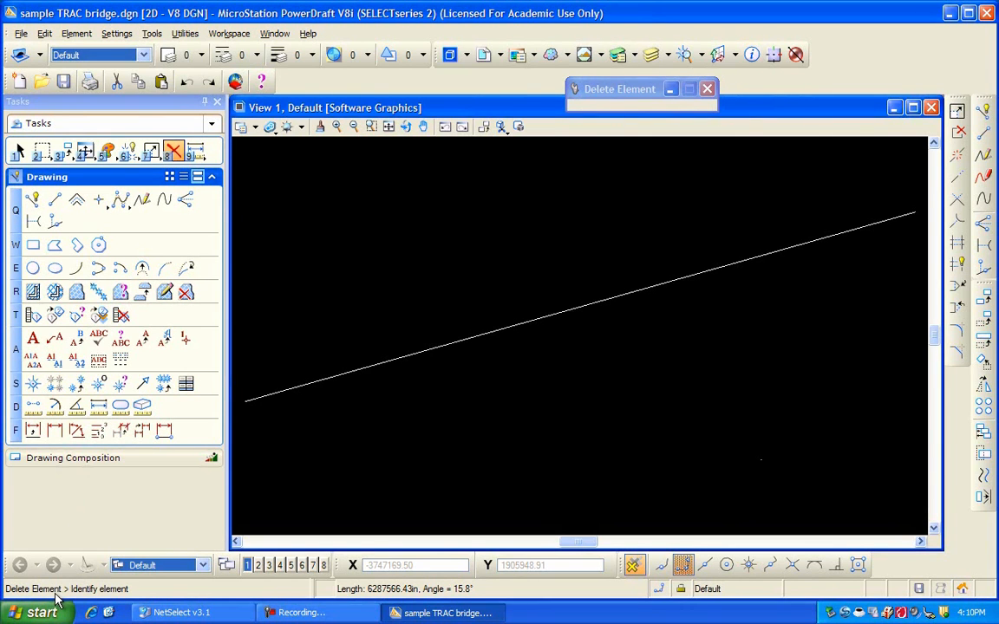
pyautogui.click(415, 352)
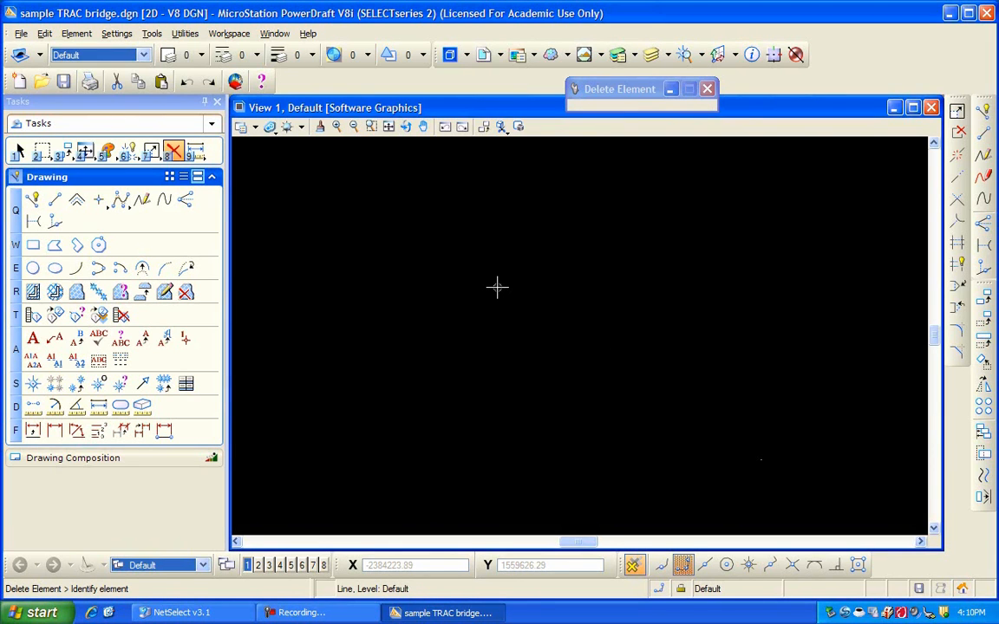
pyautogui.click(19, 152)
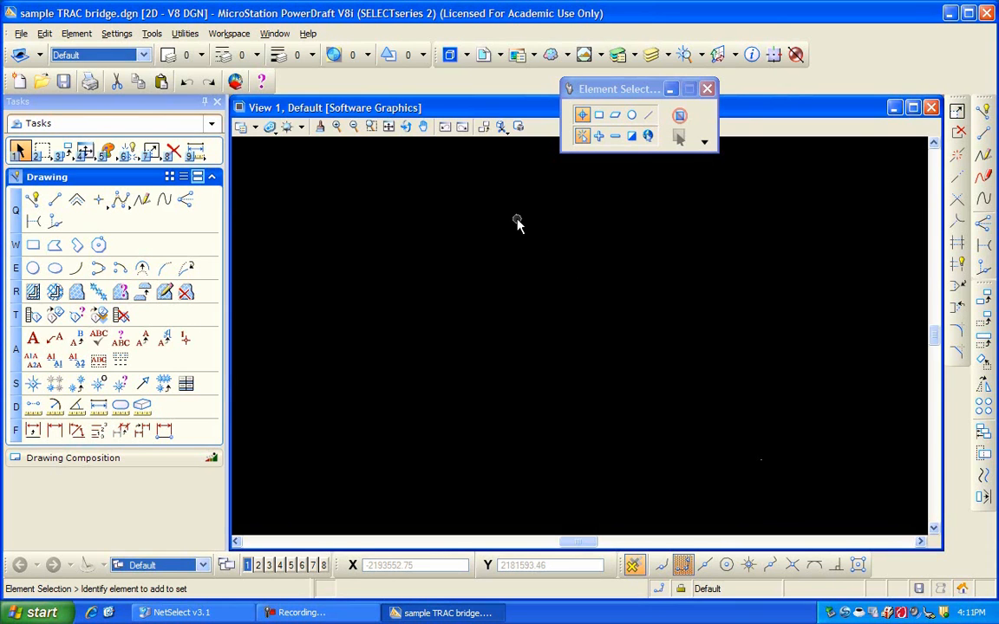
# Practise framing the short horizontal line with Fit View, zooming at a ratio of 2.00, and Window Area
pyautogui.click(389, 128)
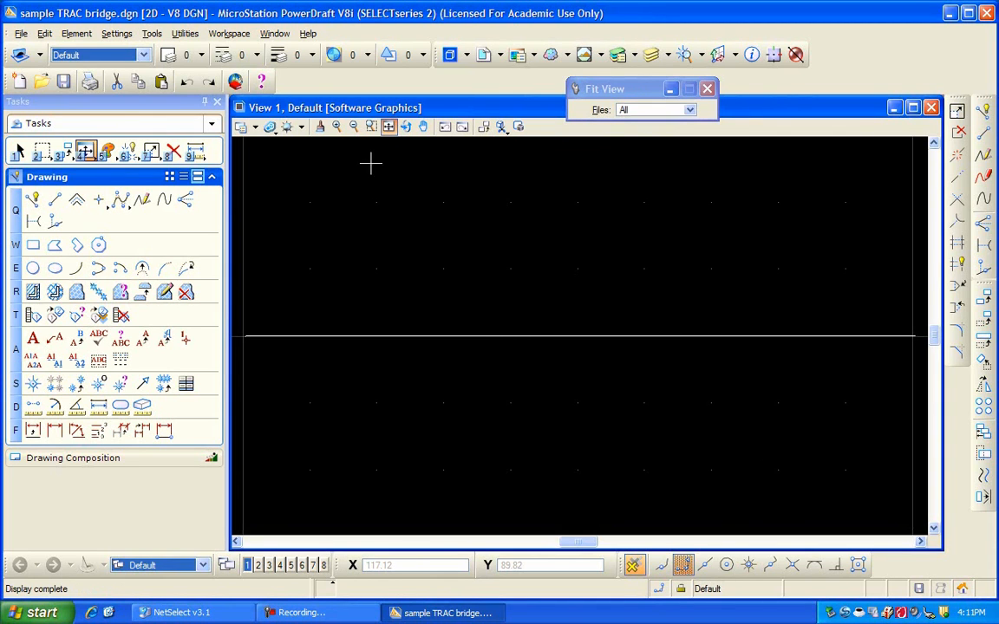
pyautogui.click(354, 128)
pyautogui.click(355, 128)
pyautogui.click(355, 128)
pyautogui.click(354, 128)
pyautogui.click(355, 129)
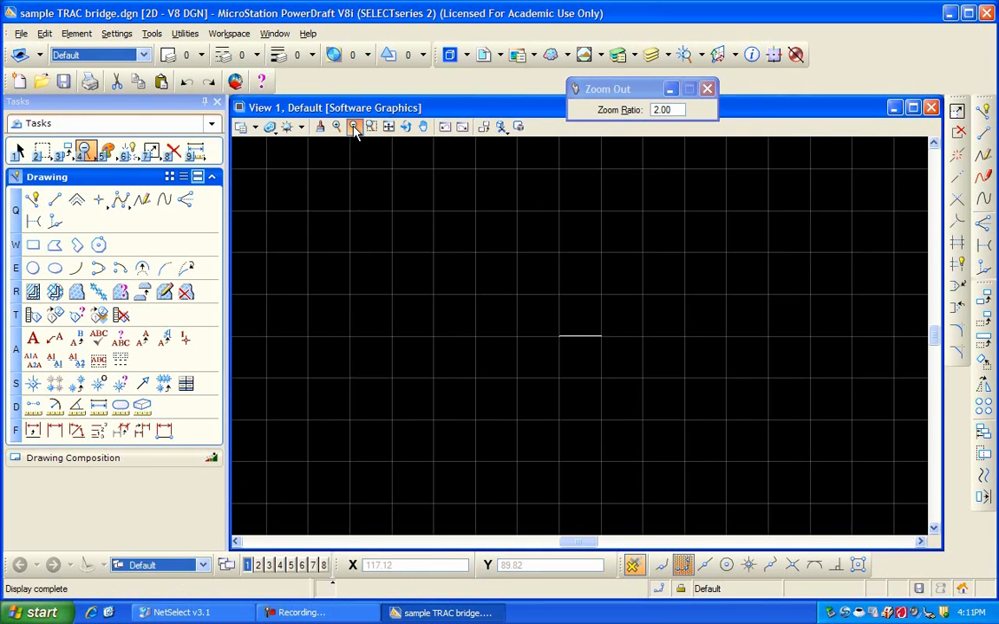
pyautogui.click(340, 128)
pyautogui.click(338, 128)
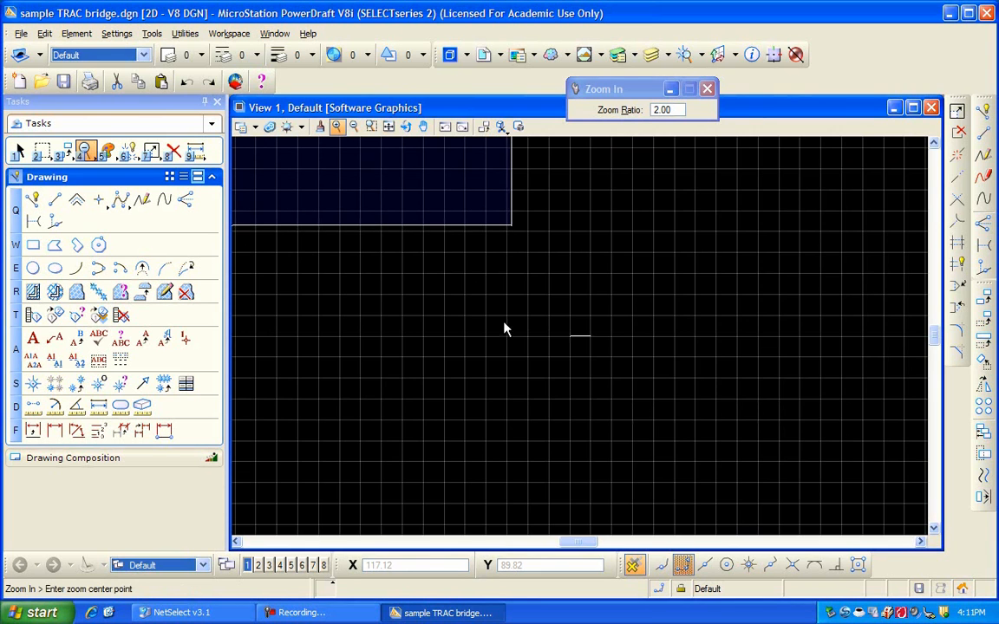
pyautogui.click(609, 329)
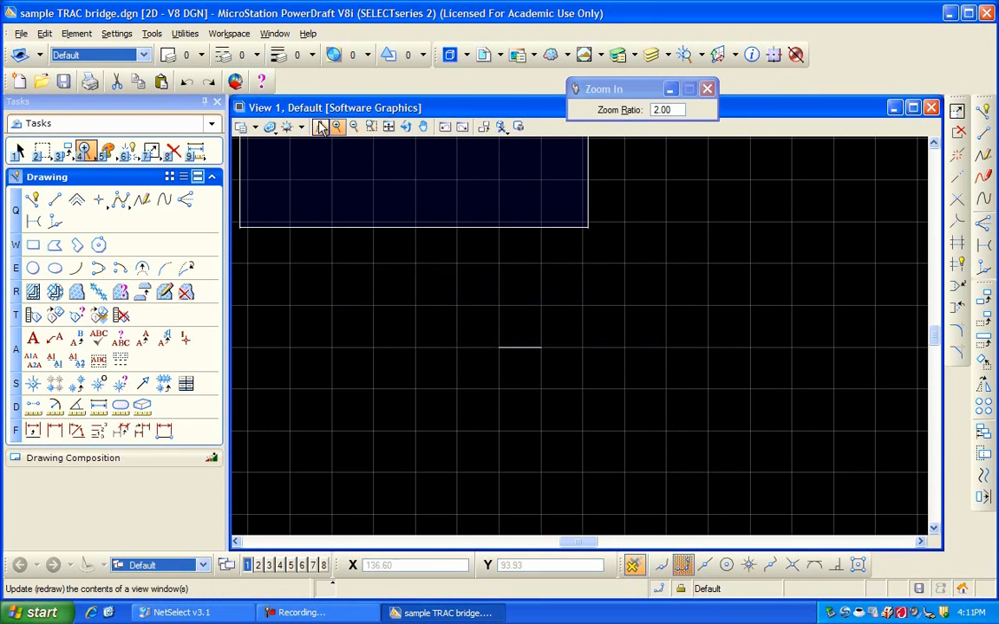
pyautogui.click(373, 126)
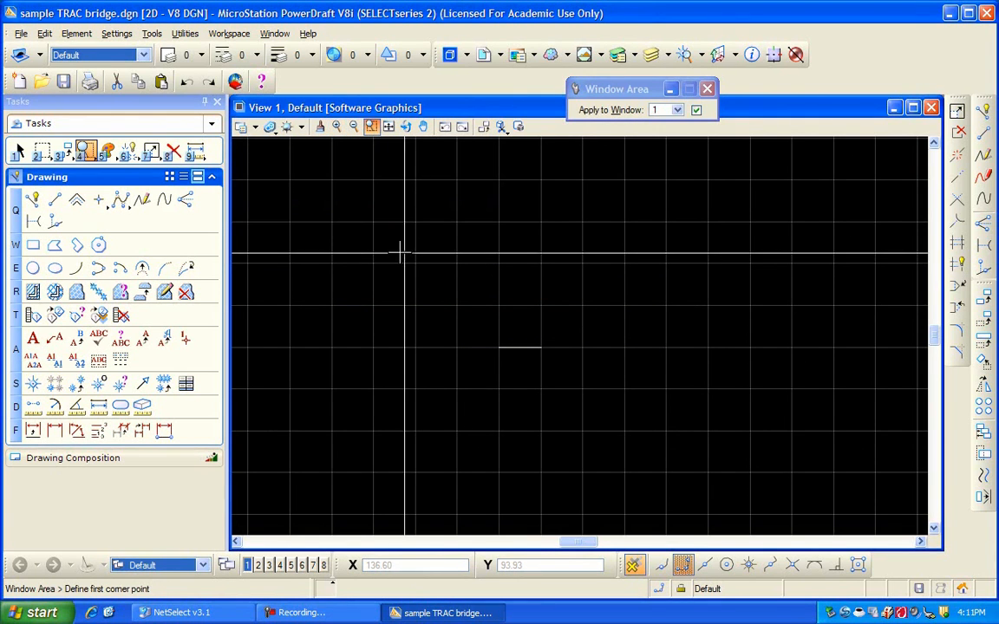
pyautogui.click(438, 274)
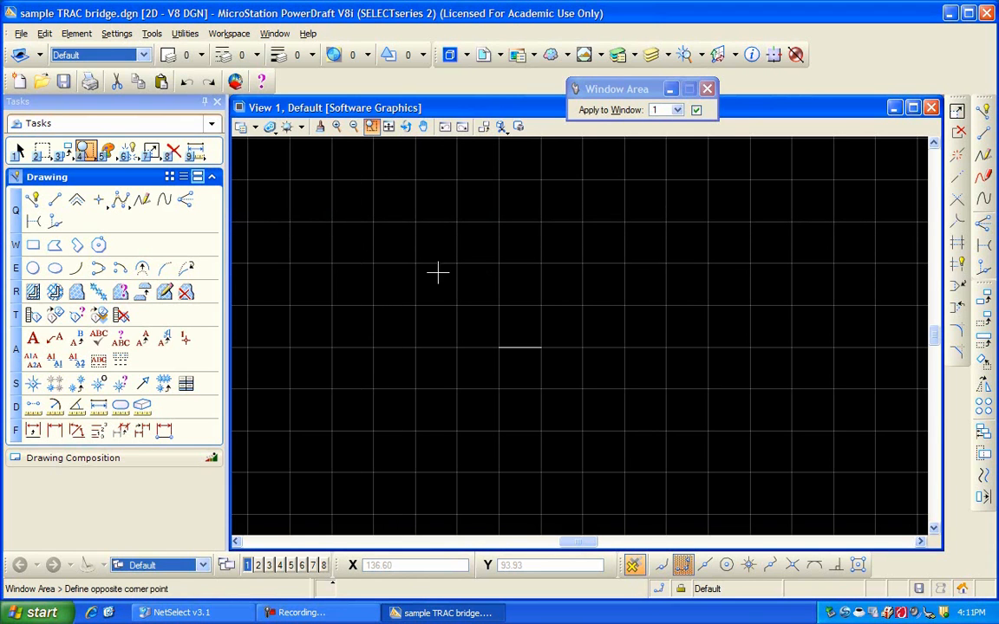
pyautogui.click(654, 459)
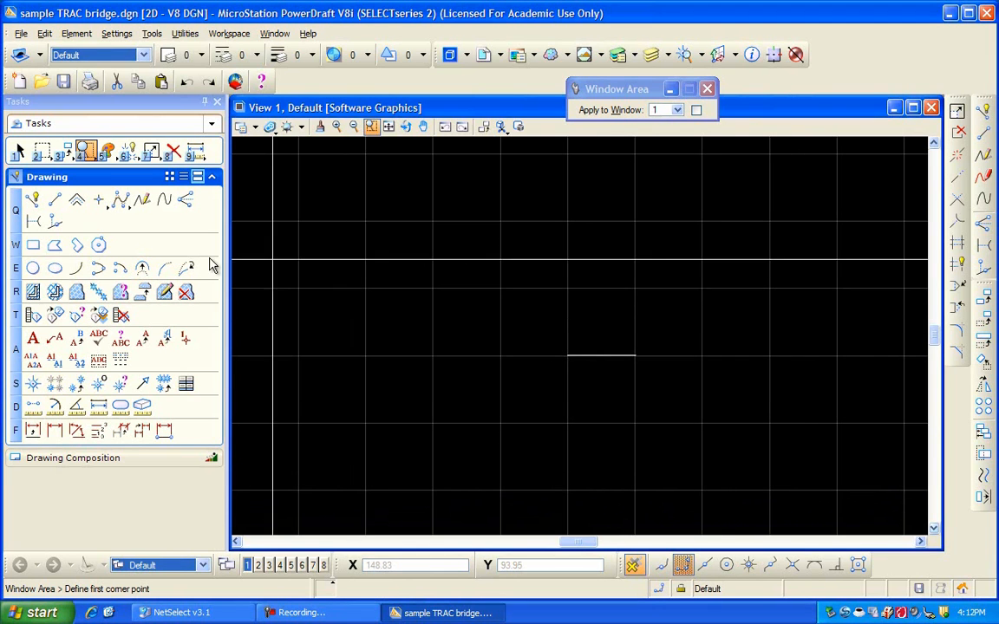
# Start Place Block with intersection snapping and turn on Grid Lock in the design file's grid settings
pyautogui.click(33, 247)
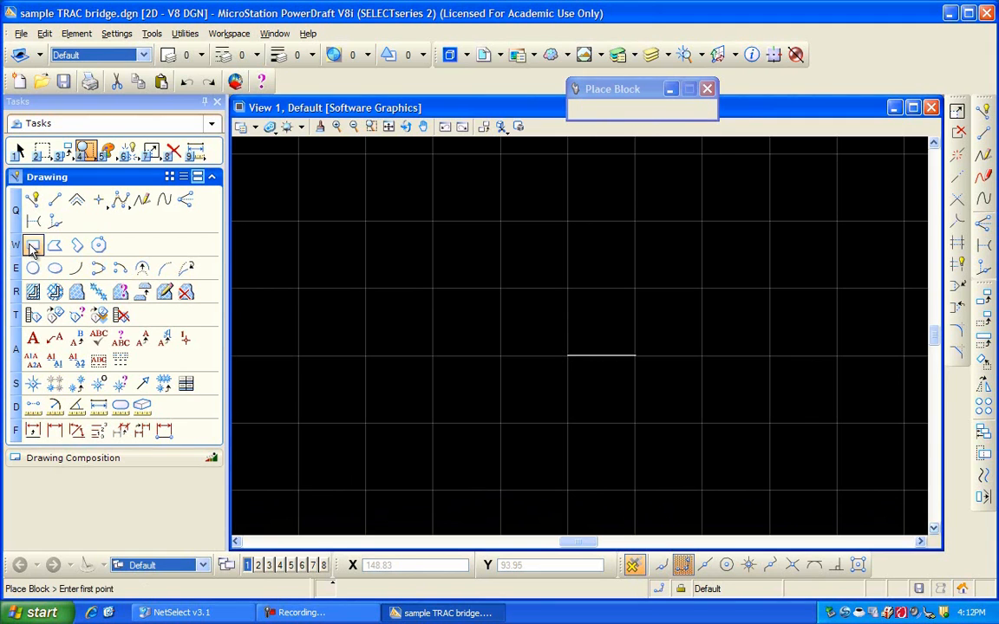
pyautogui.click(794, 567)
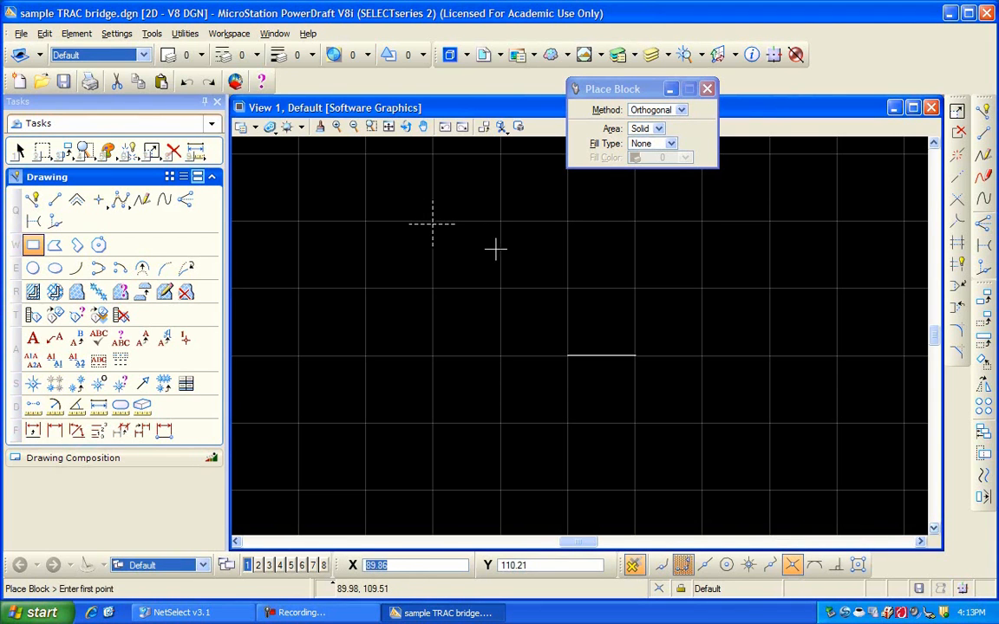
pyautogui.click(127, 36)
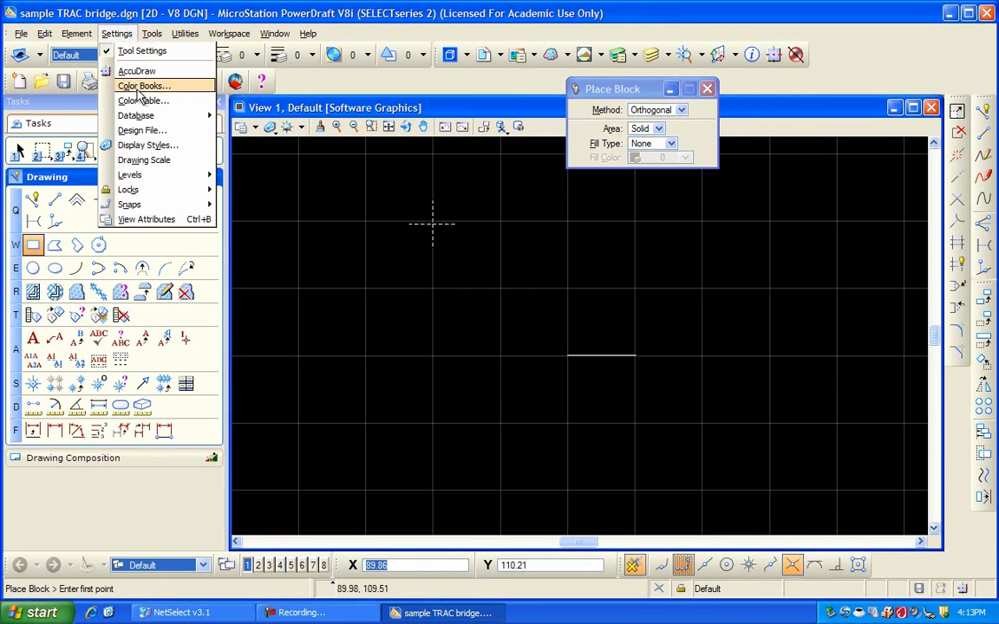
pyautogui.click(142, 130)
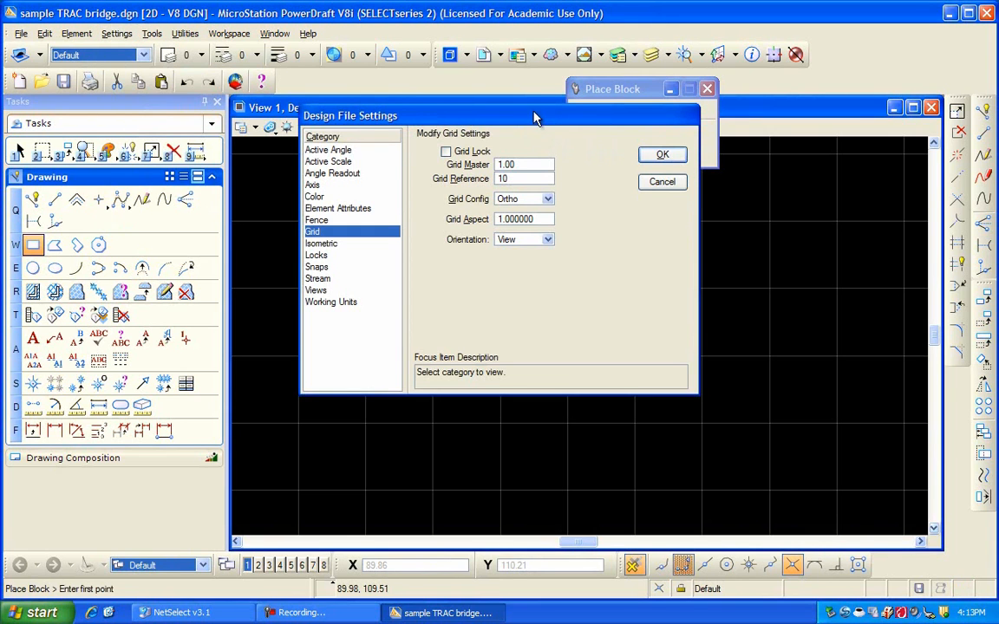
pyautogui.click(447, 153)
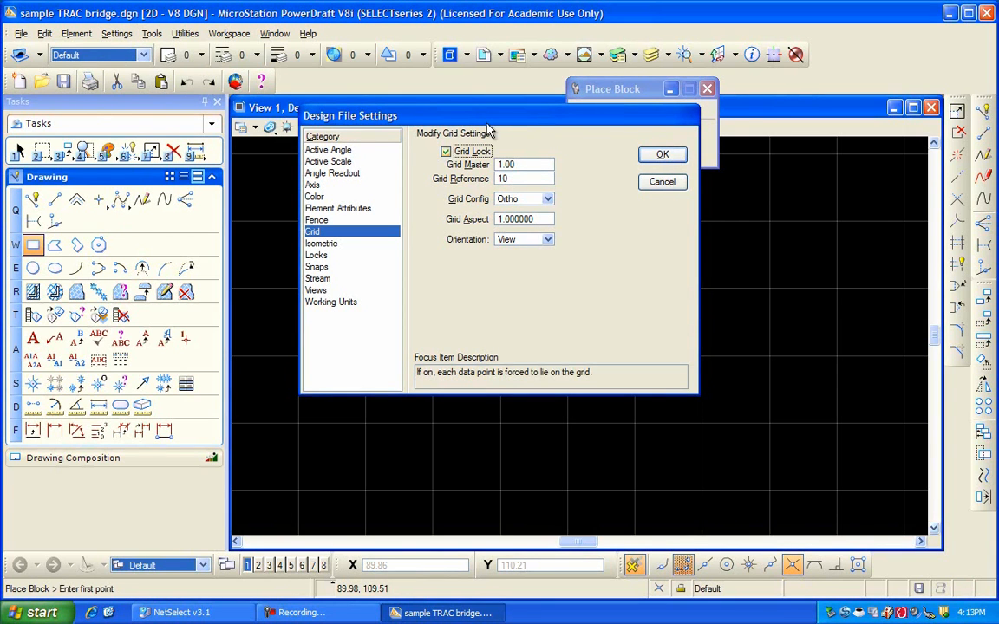
pyautogui.moveTo(490, 122); pyautogui.dragTo(260, 321)
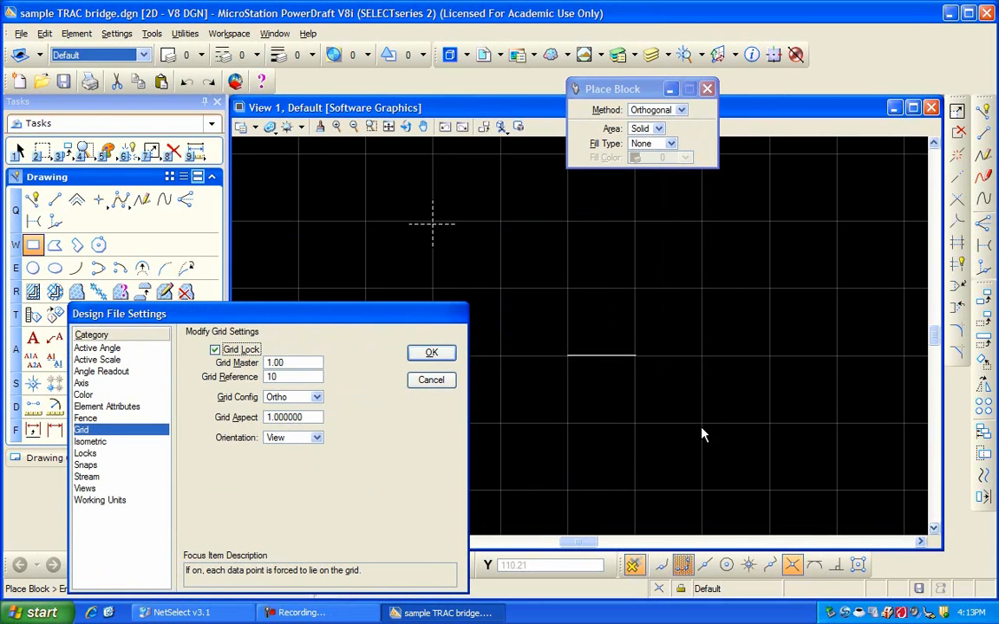
pyautogui.click(442, 354)
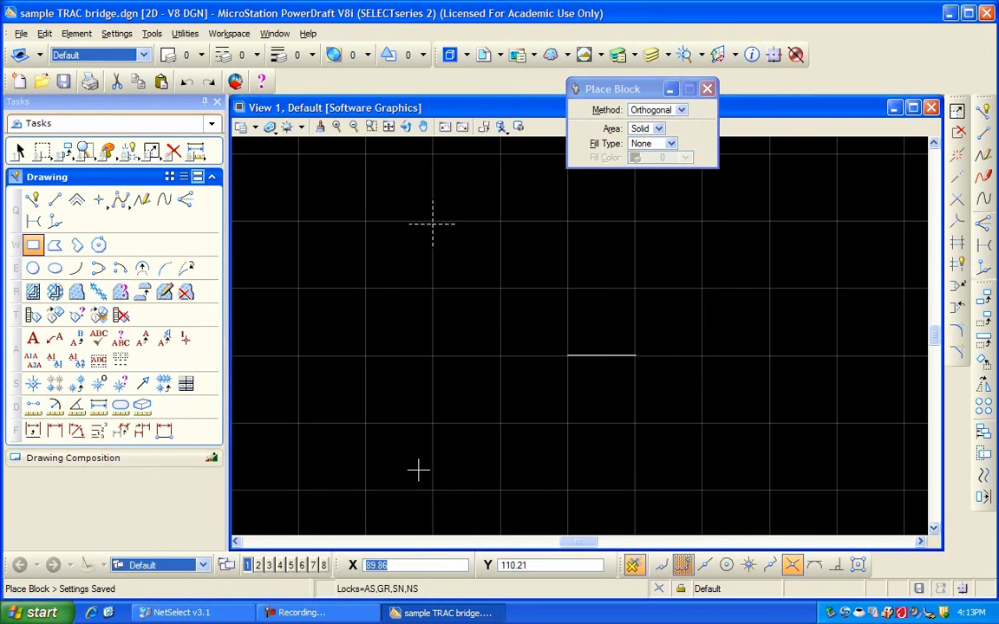
# Place an orthogonal block from grid point 90.00, 110.00 to its opposite corner 40.00 to the right and 50.00 down at 130.00, 60.00
pyautogui.write('89.98')
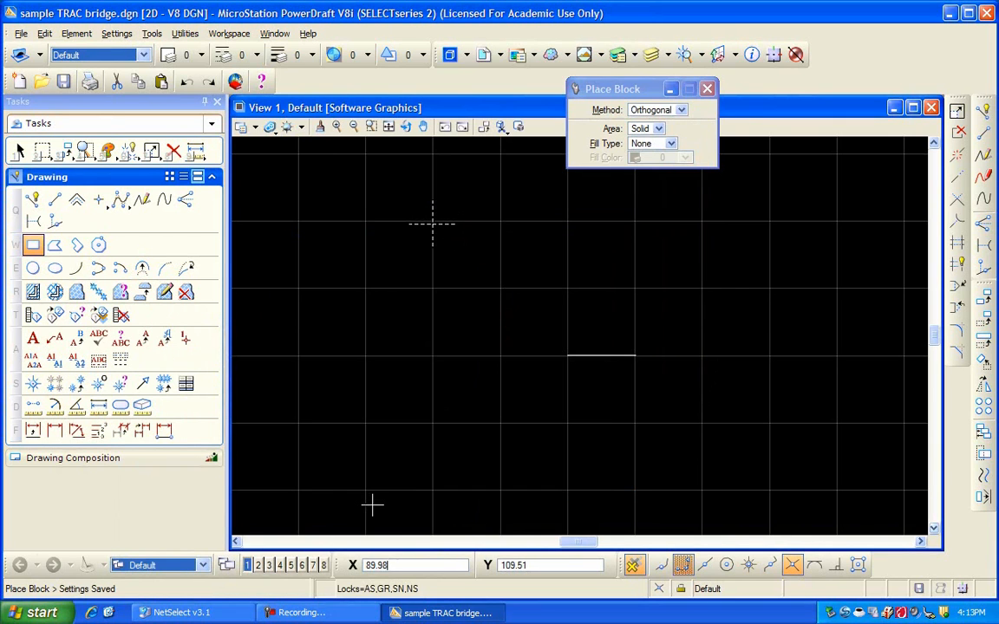
pyautogui.scroll(1, 473, 360)
pyautogui.scroll(1, 481, 329)
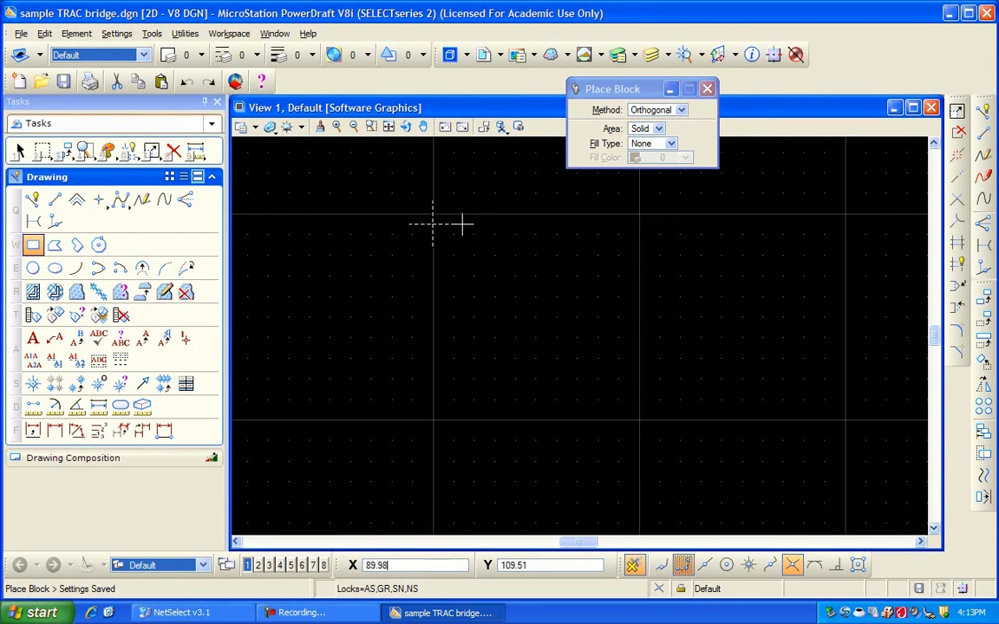
pyautogui.scroll(1, 494, 256)
pyautogui.scroll(1, 504, 259)
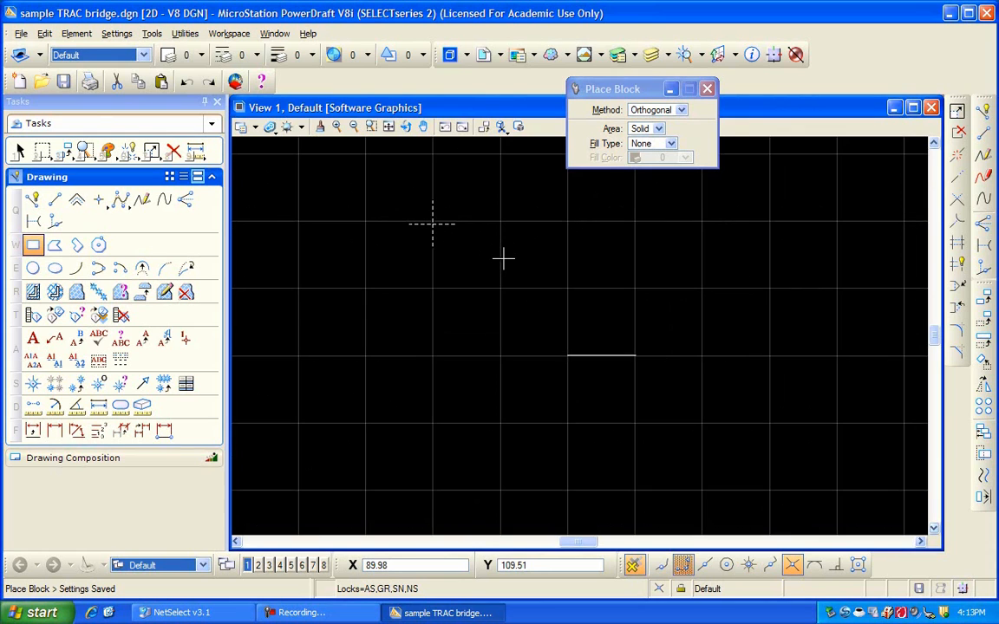
pyautogui.middleClick(435, 221)
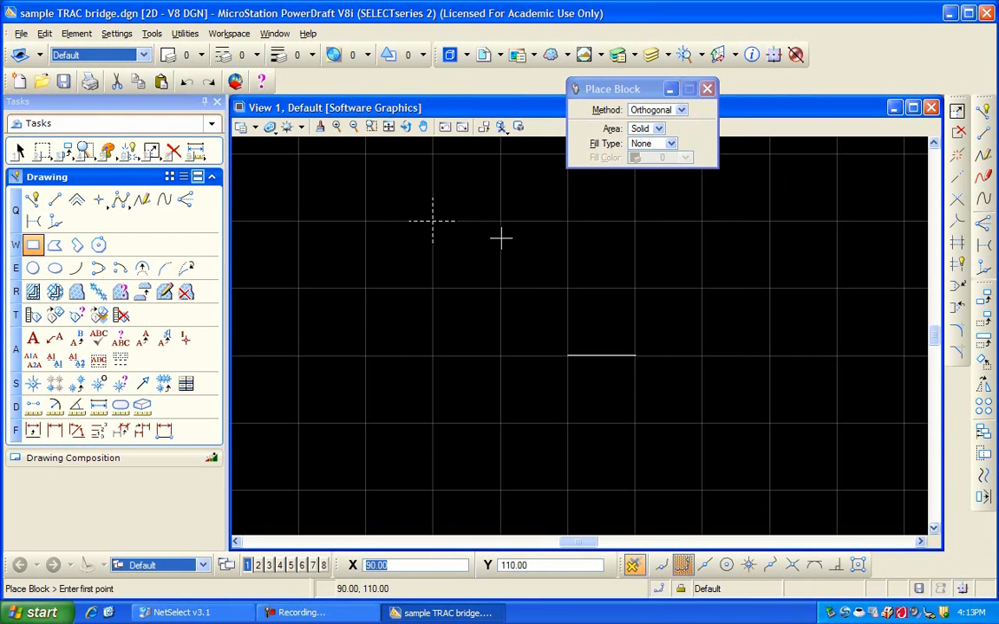
pyautogui.click(432, 222)
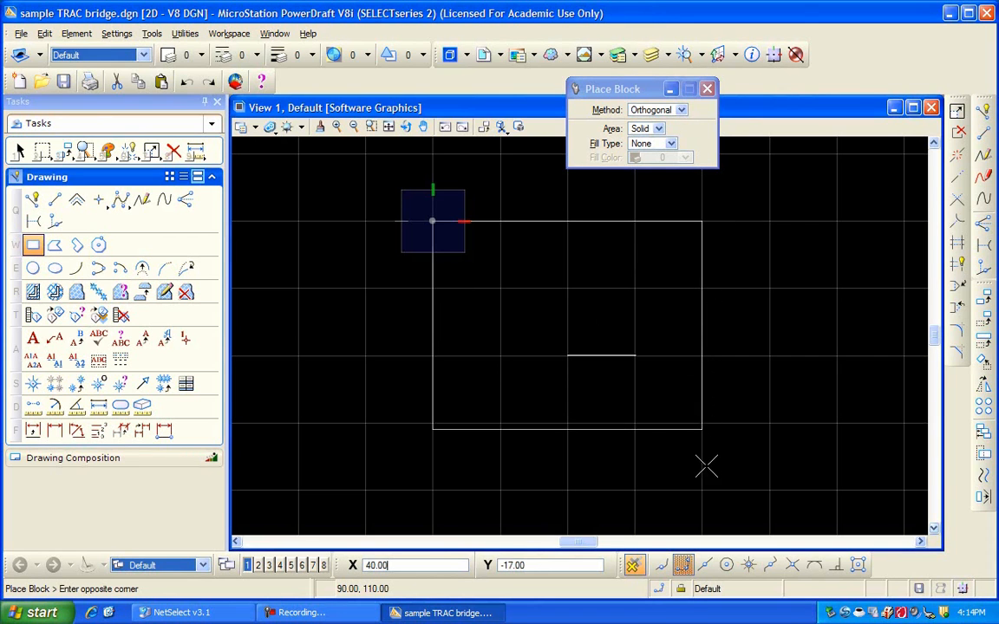
pyautogui.scroll(-1, 700, 494)
pyautogui.scroll(-1, 697, 488)
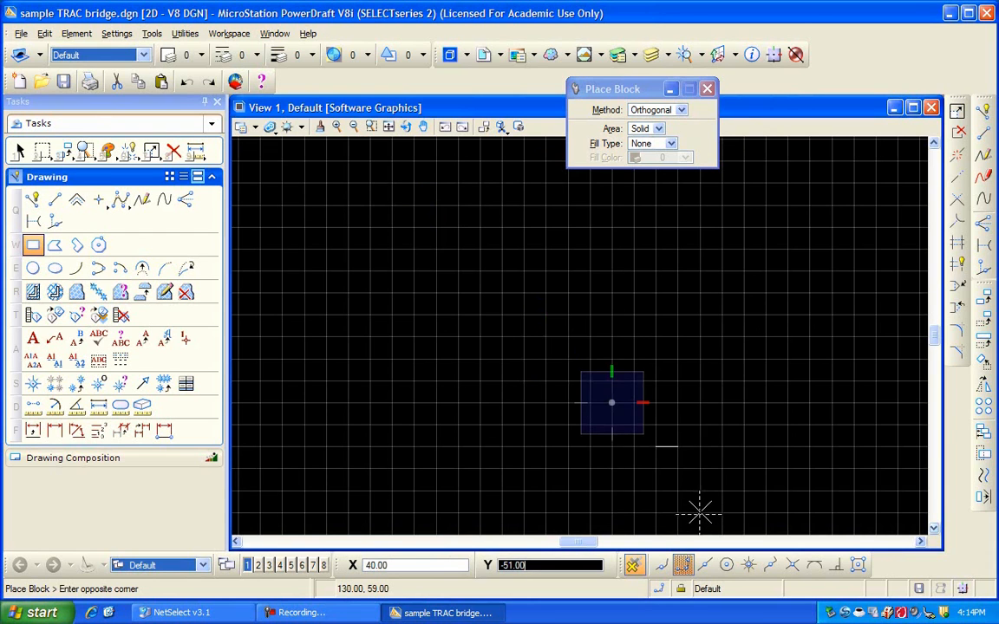
pyautogui.click(701, 511)
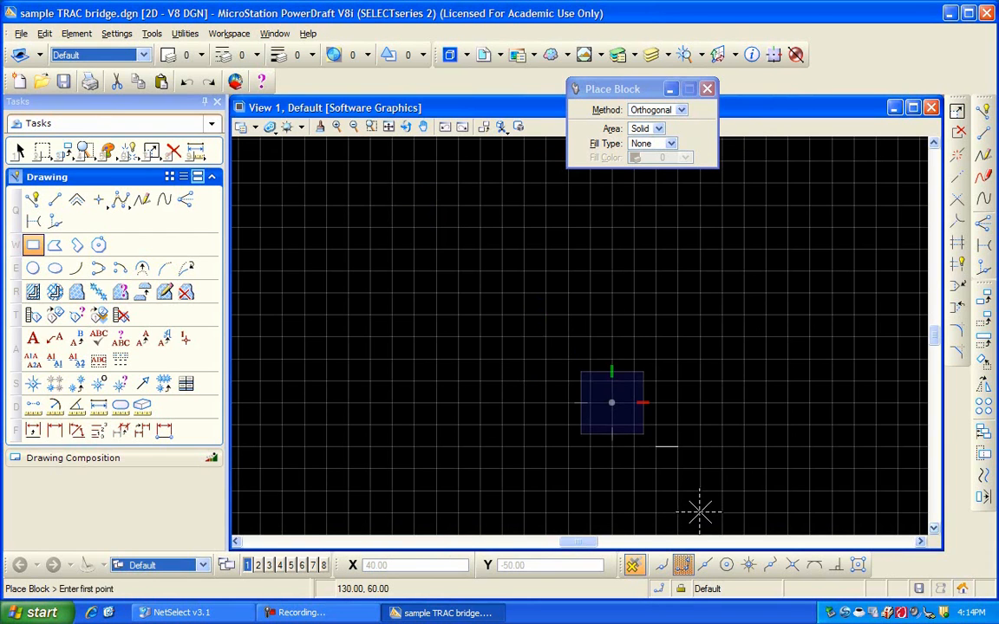
# Save the file settings with the whole block fitted in view, and exit, saving the changes to sample TRAC bridge.dgn
pyautogui.click(389, 128)
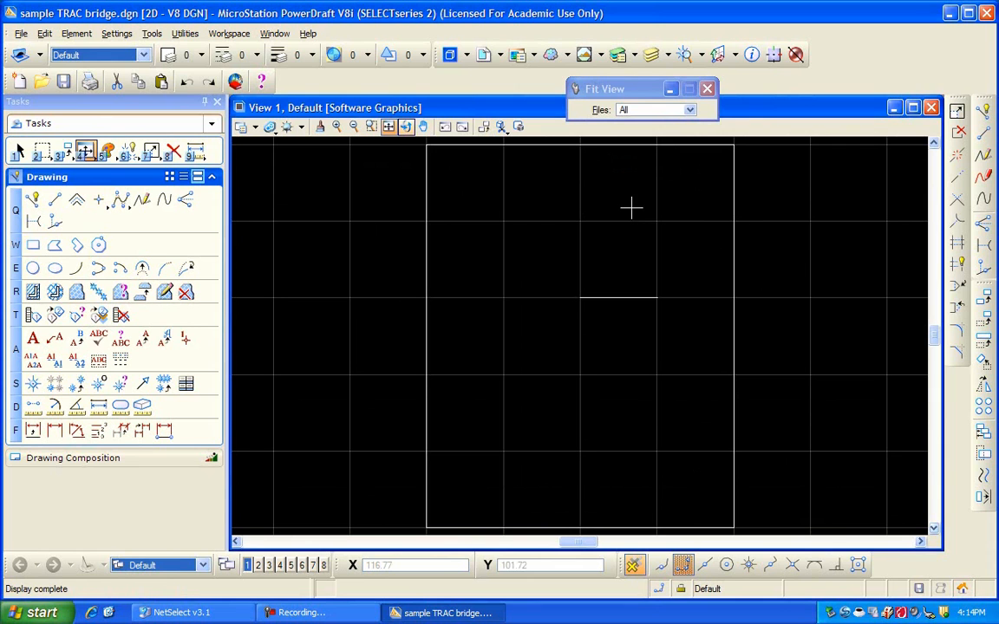
pyautogui.click(20, 34)
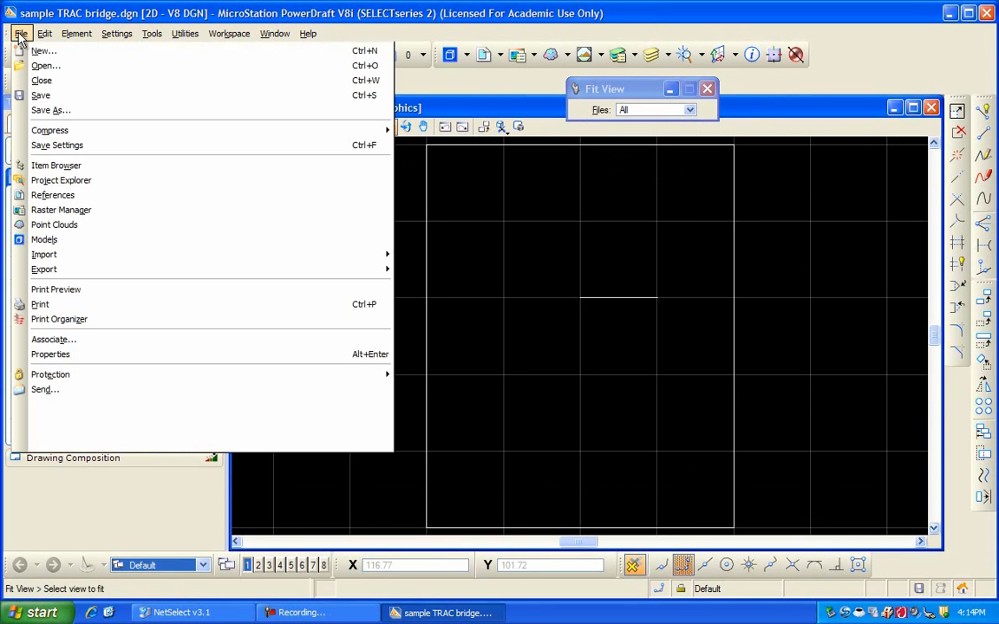
pyautogui.click(39, 146)
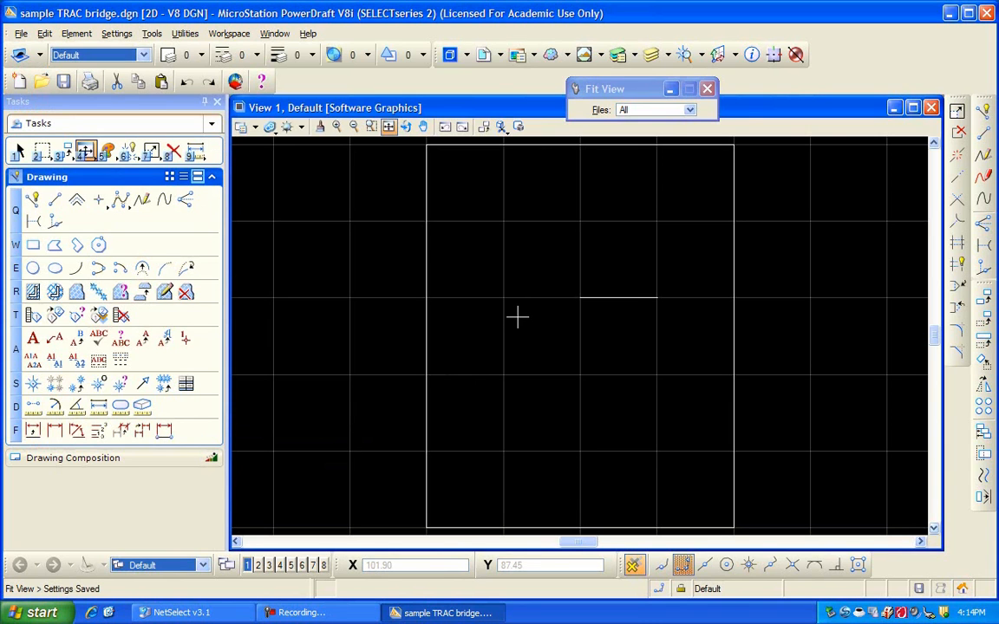
pyautogui.click(986, 14)
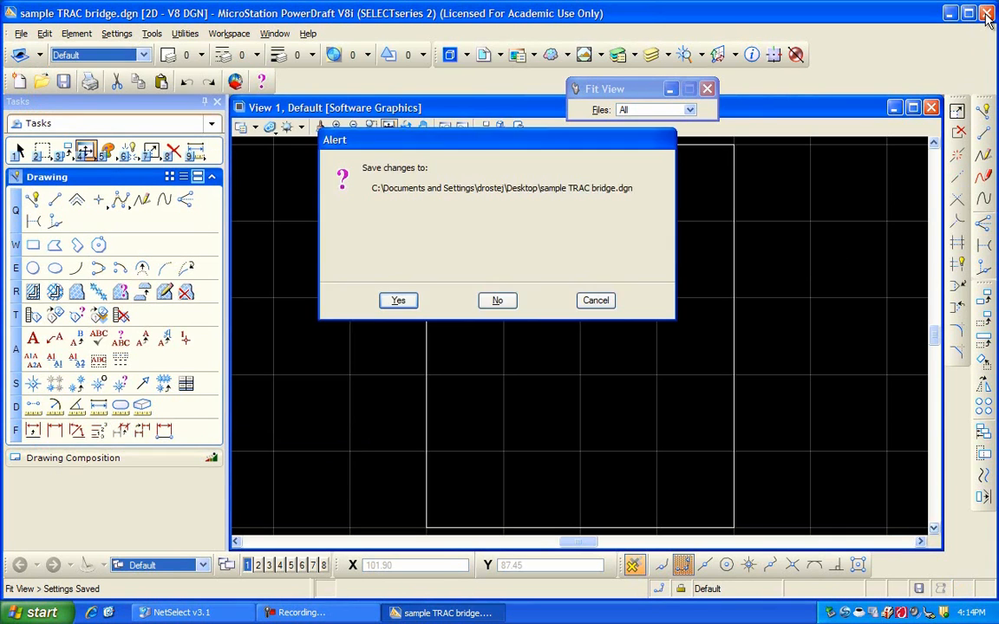
pyautogui.click(414, 303)
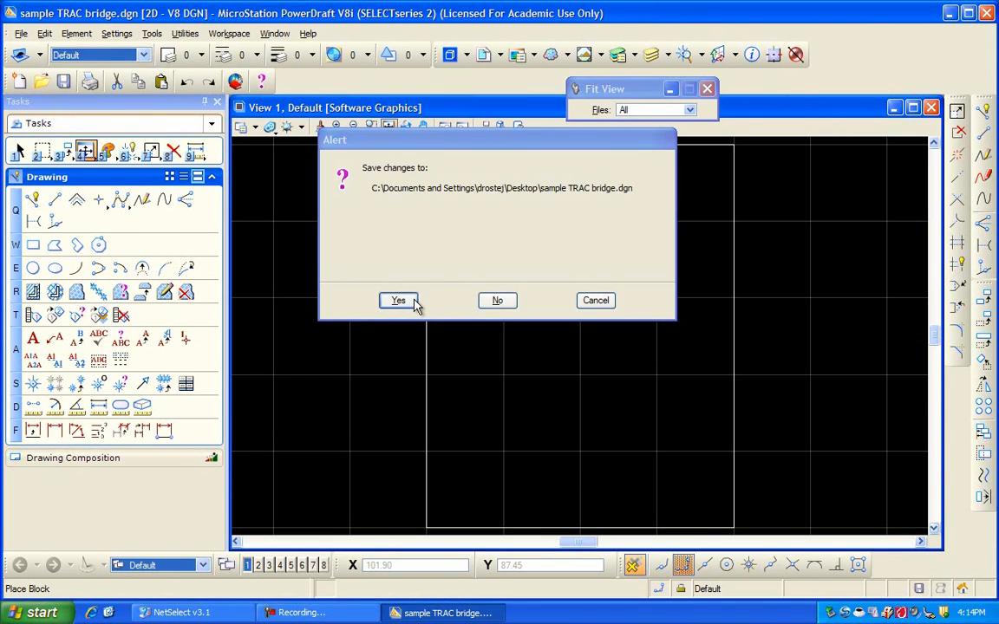